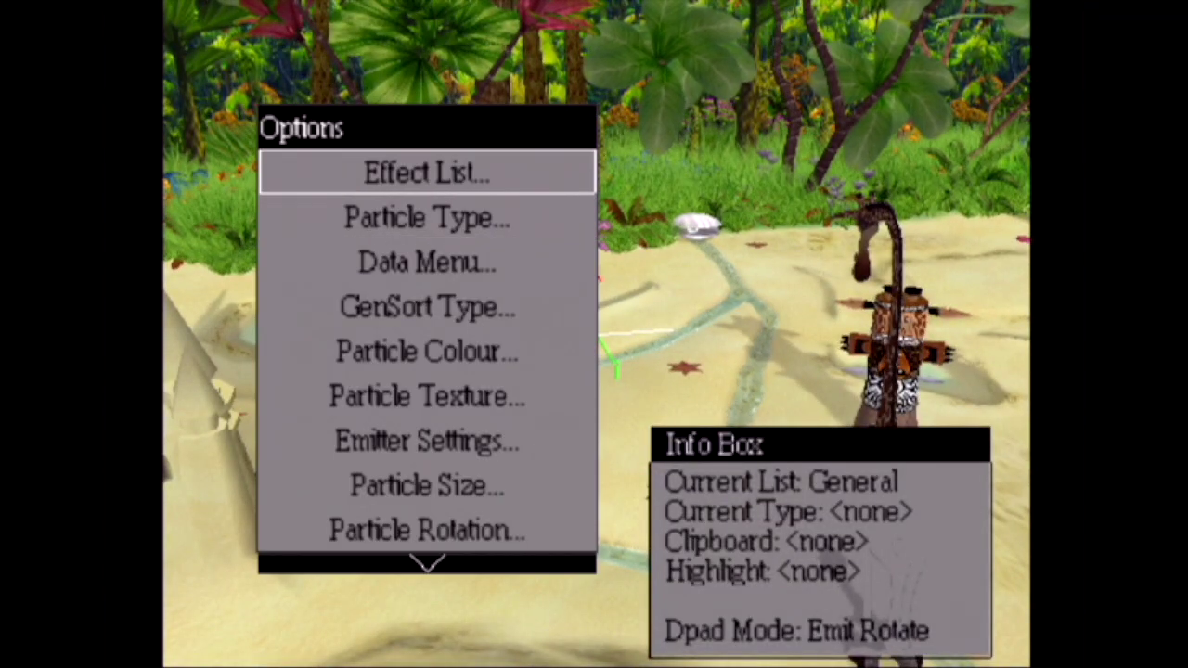
Choose the General effect list and set the emitter's particle type to Flame1
key("Return")
key("Up")
key("Escape")
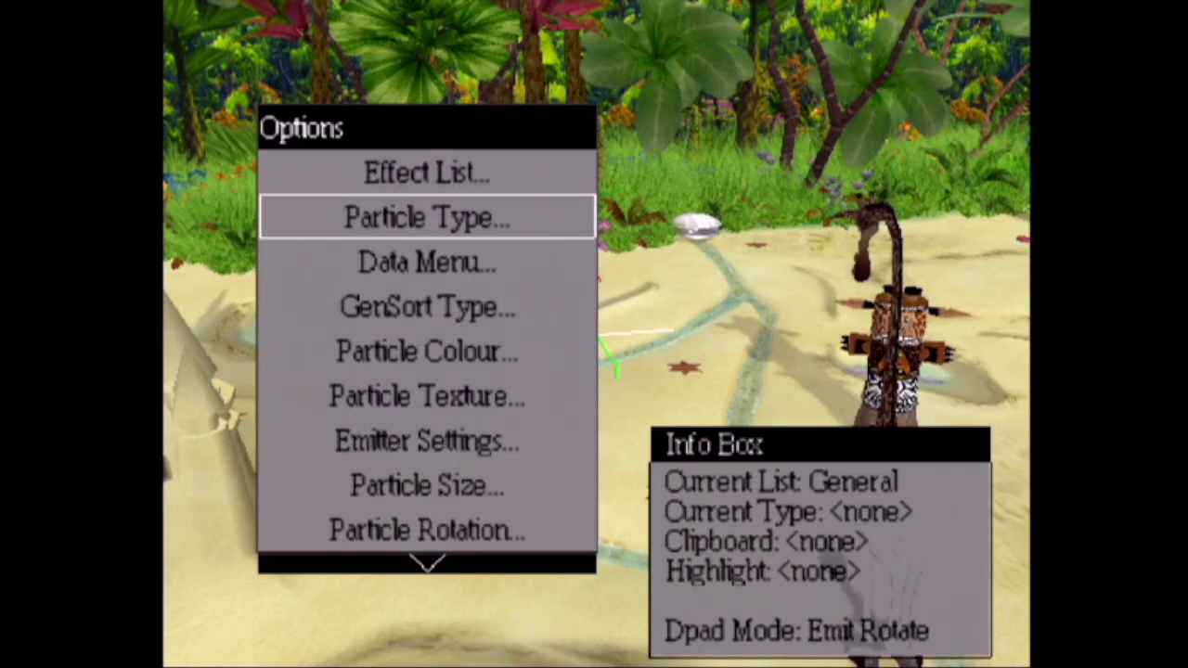
key("Return")
key("Down")
key("Down")
key("Down")
key("Down")
key("Down")
key("Up")
key("Up")
key("Up")
key("Up")
key("Up")
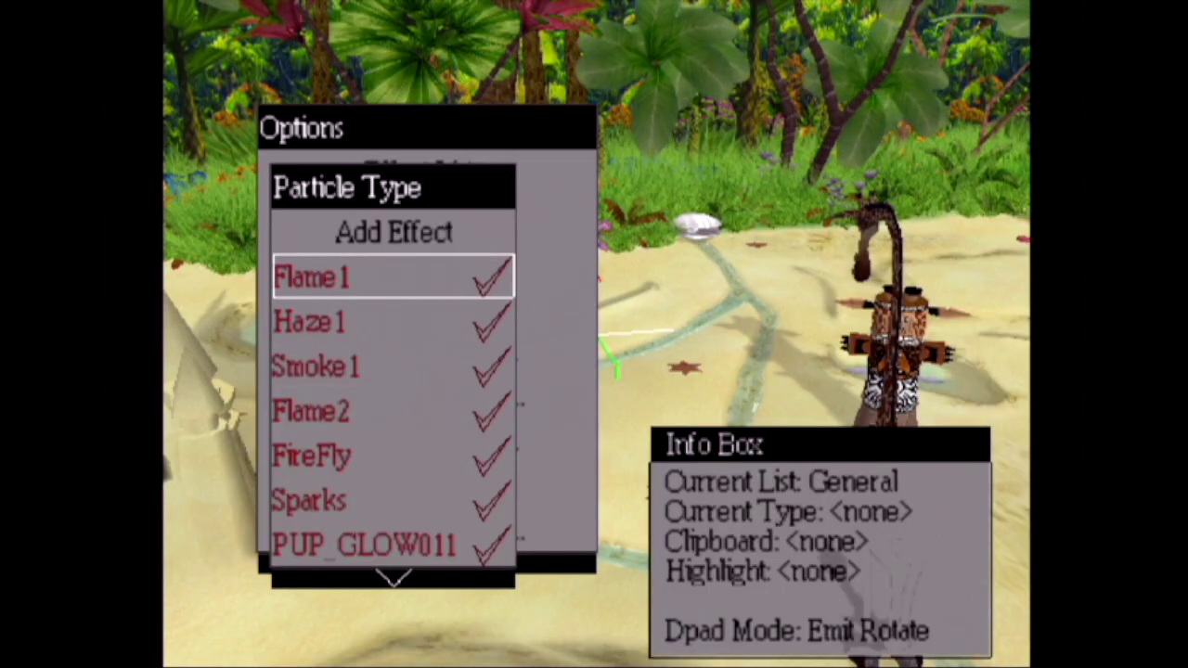
key("Return")
key("Return")
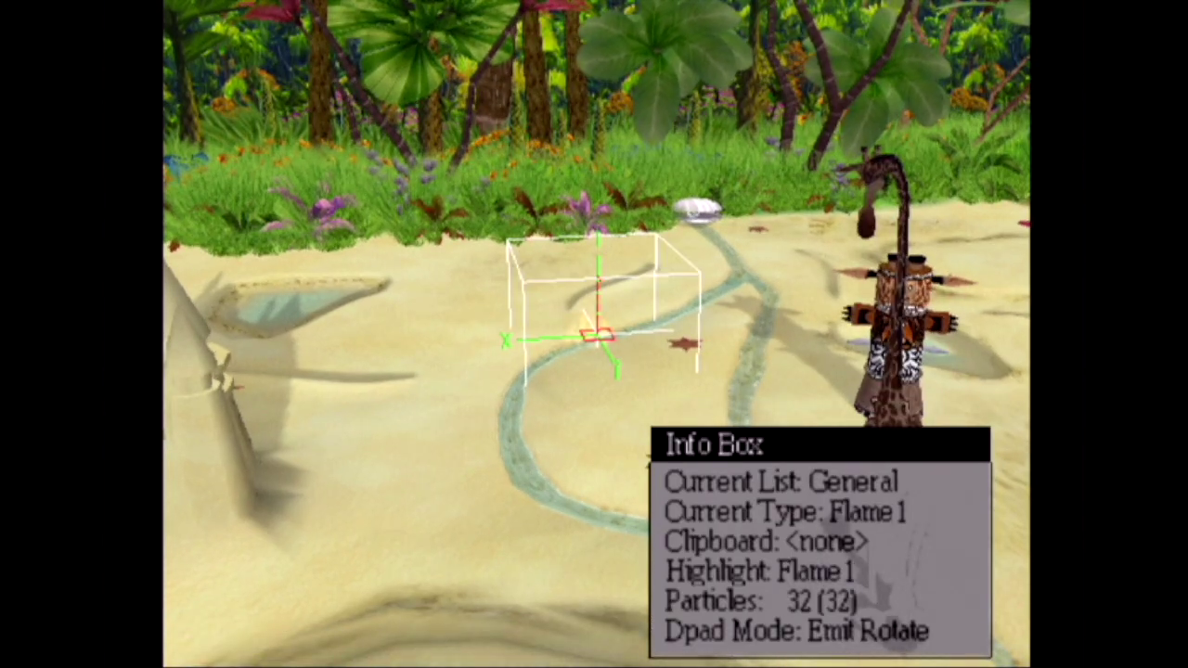
Orbit the camera left and right around the Flame1 emitter
key("Left")
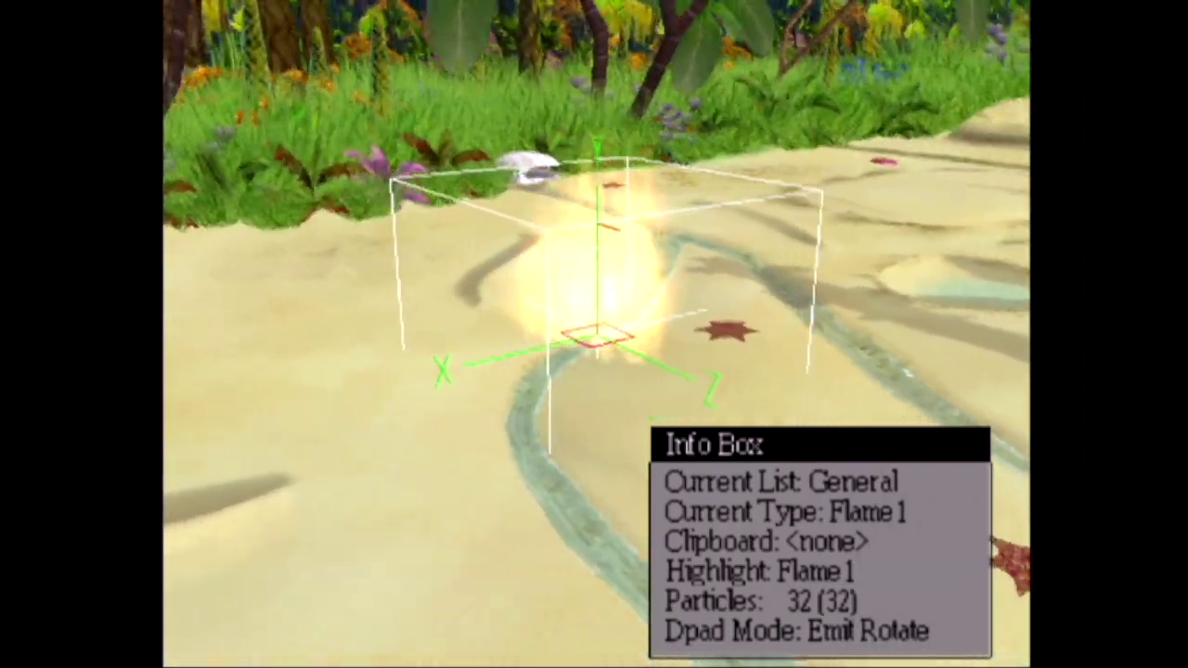
key("Right")
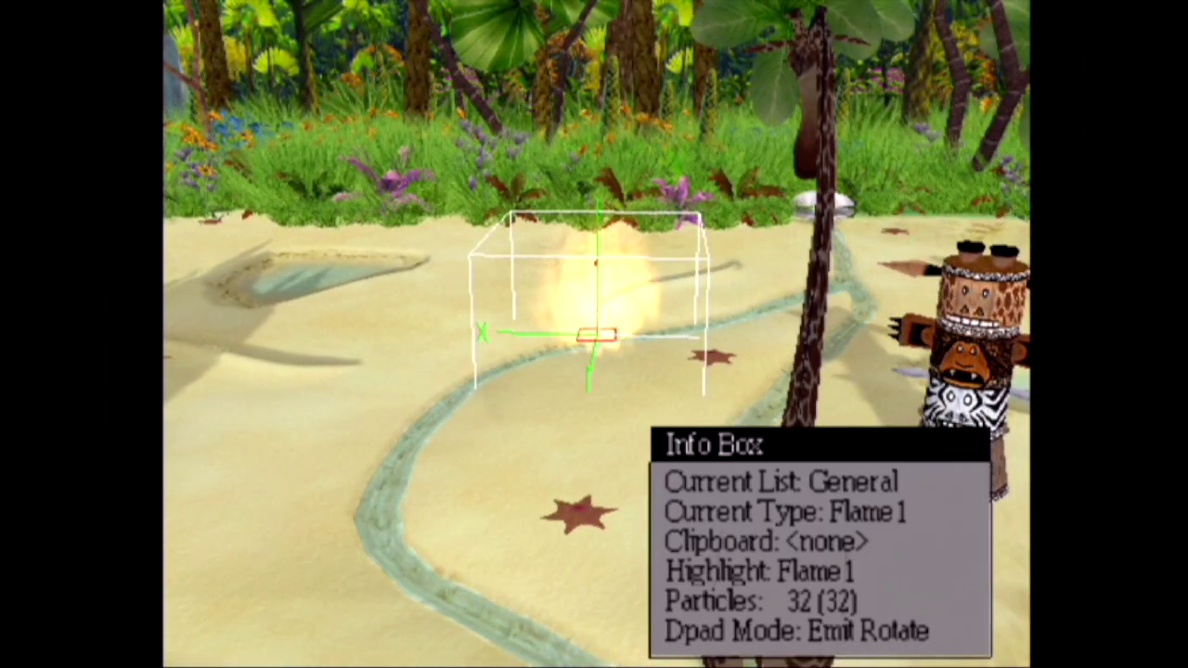
key("Right")
Orbit the camera around the burning Flame1 emitter by the tiki totem
key("Left")
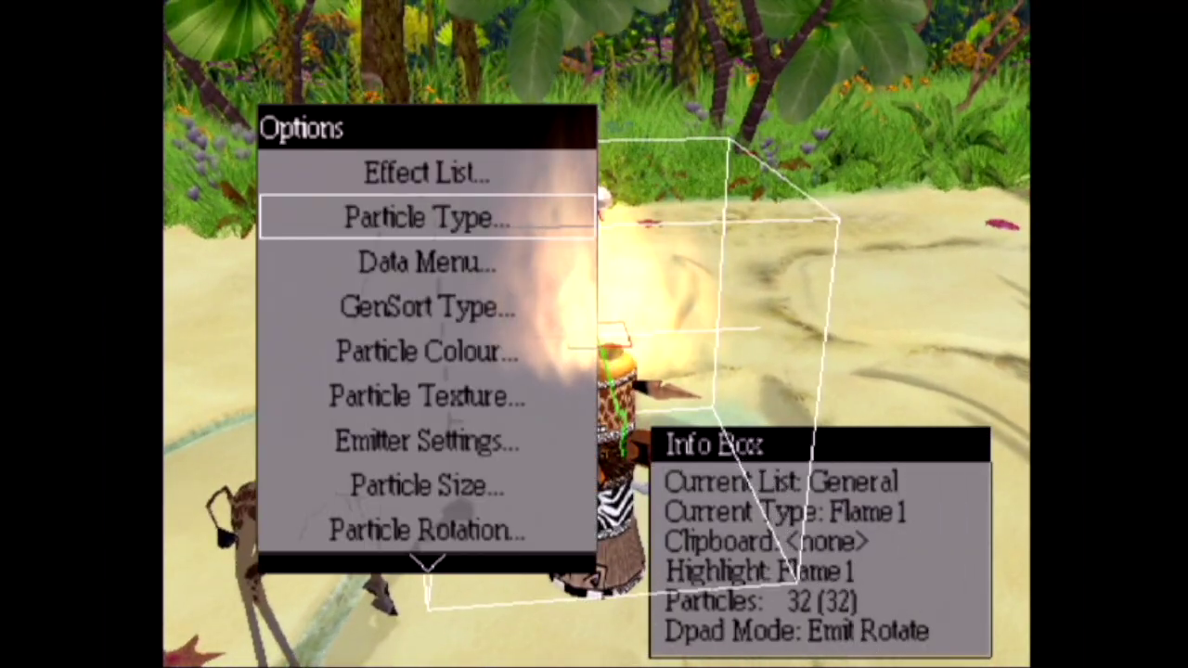
Switch the particle type to Haze1, then Smoke1, ending with type <none>
key("Down")
key("Return")
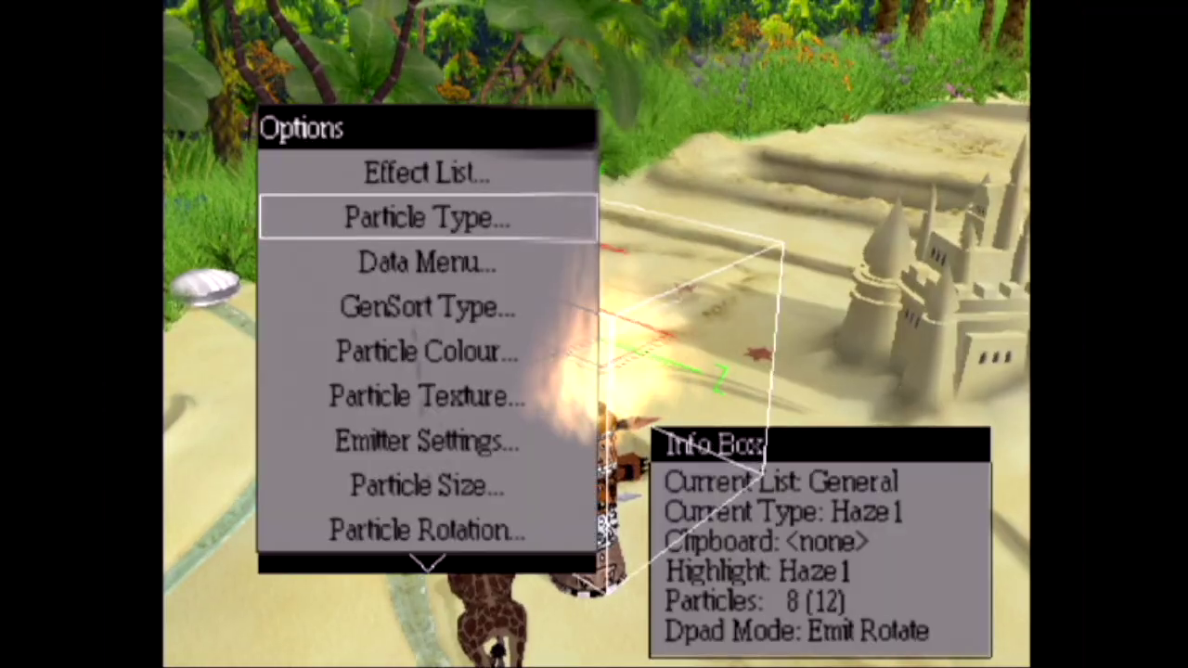
key("Return")
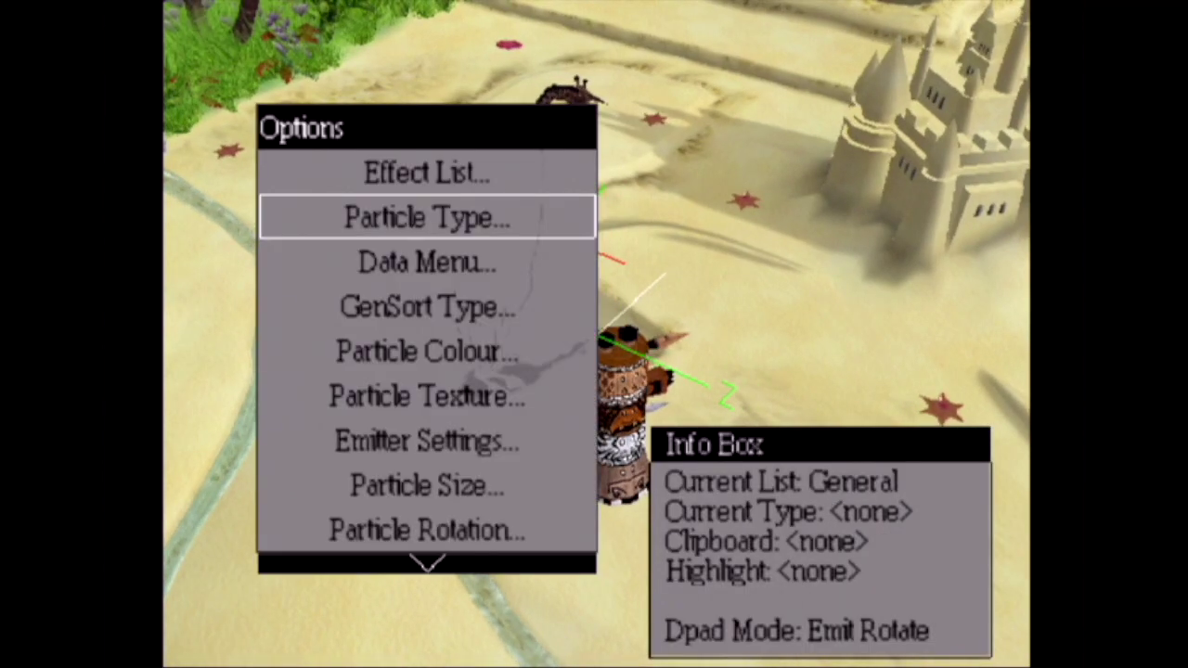
Set the particle type to Flame2, then zoom in and orbit around it
key("Return")
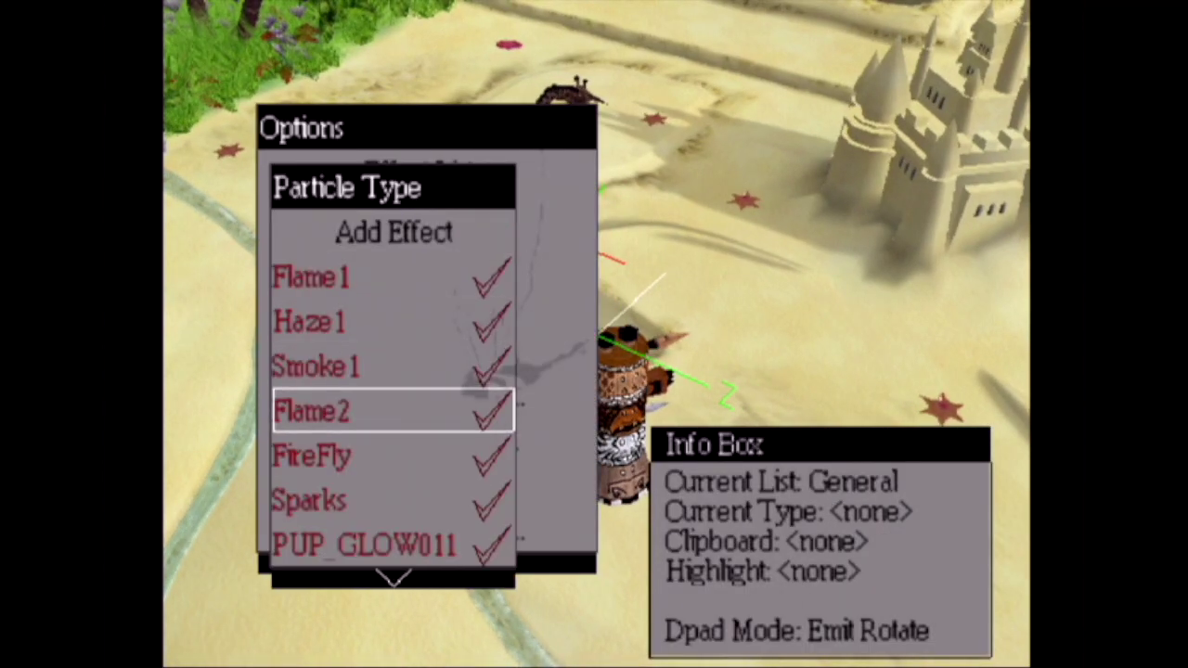
key("Return")
key("Return")
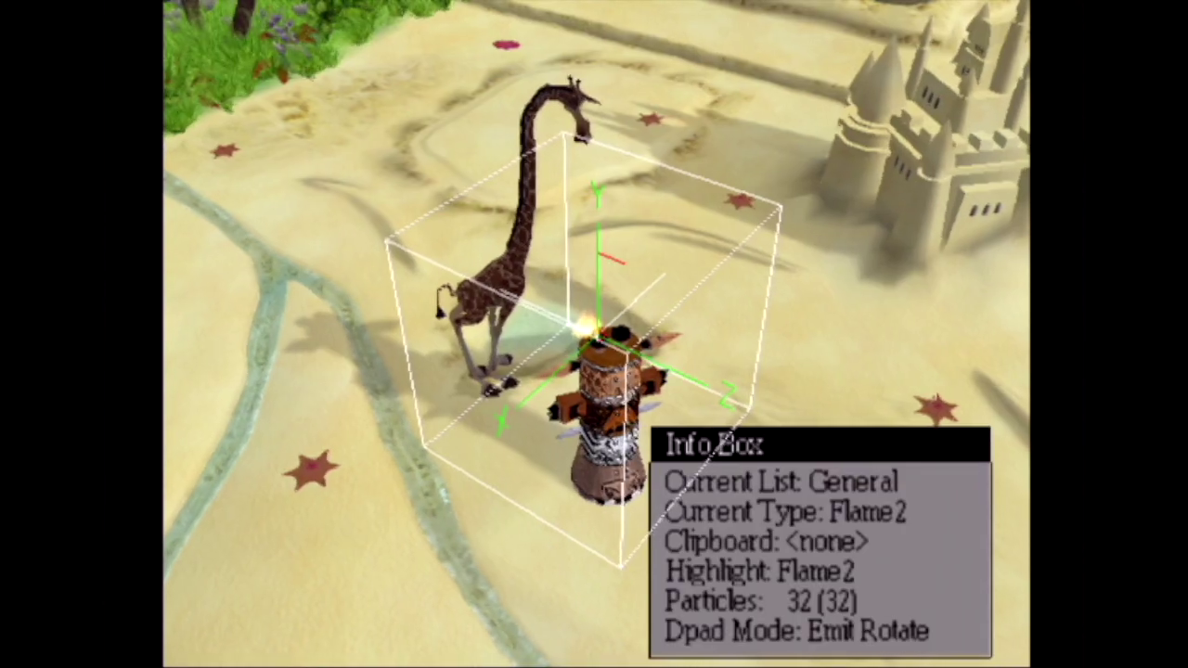
scroll(594, 334, "up", 5)
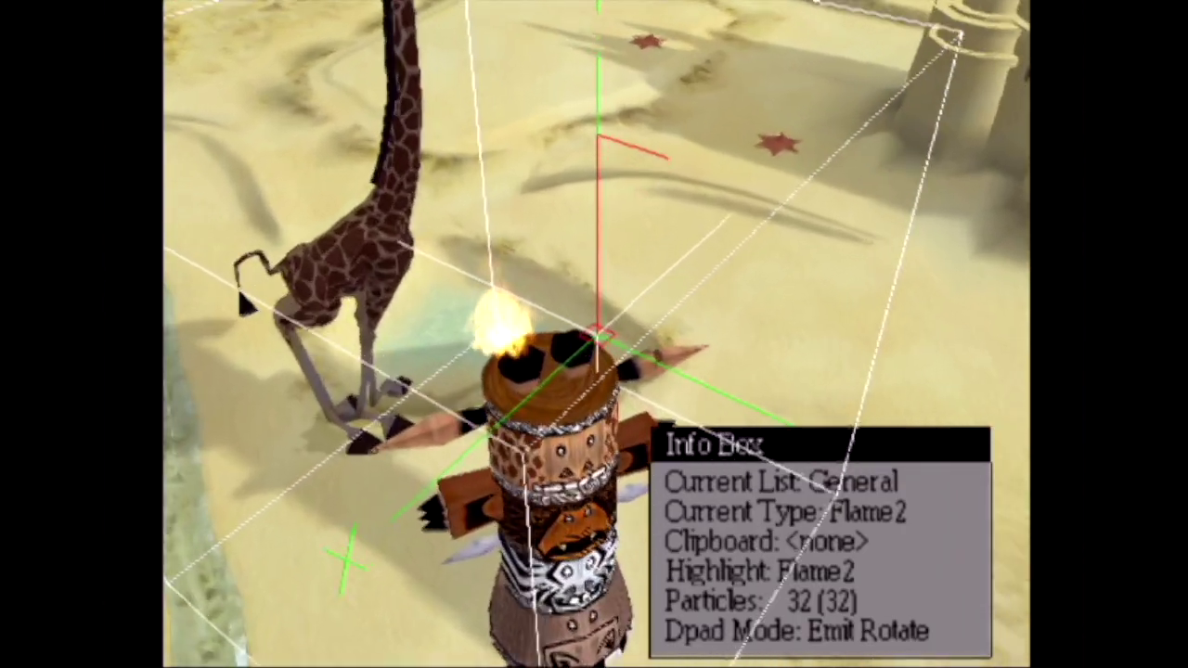
left_click_drag(594, 334, 567, 334)
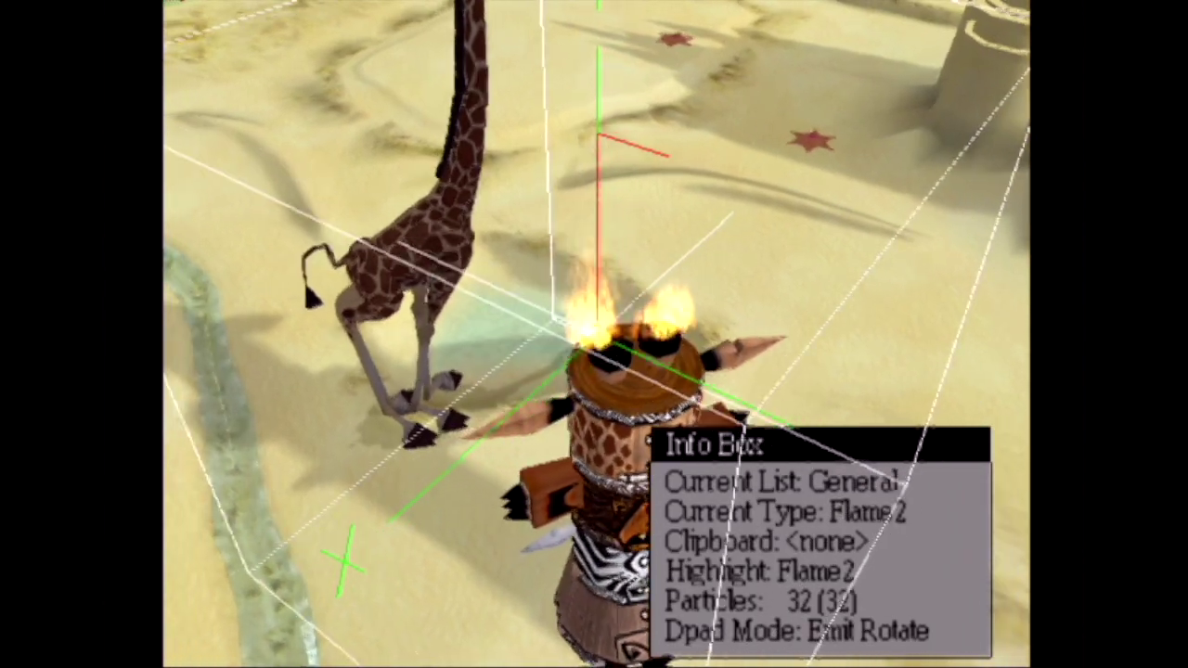
mouse_move(594, 334)
left_mouse_down()
mouse_move(520, 334)
mouse_move(706, 334)
mouse_move(612, 324)
mouse_move(668, 297)
mouse_move(613, 325)
left_mouse_up()
Revisit the particle type list and glance at the data settings
key("Escape")
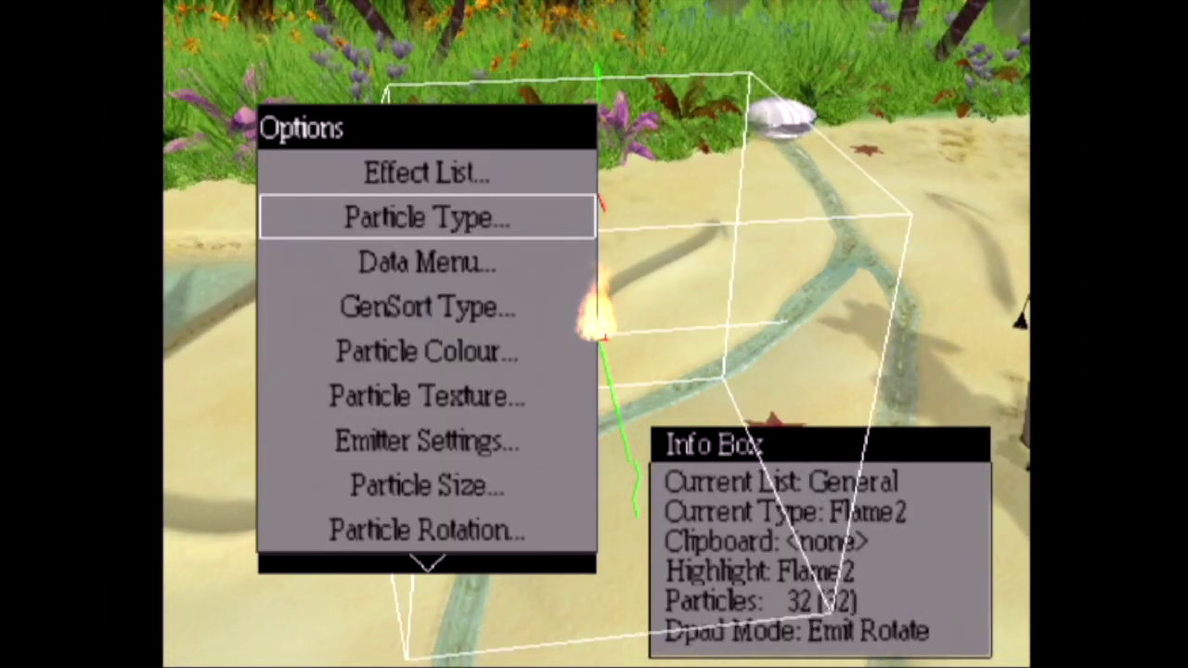
key("Return")
key("Escape")
key("Down")
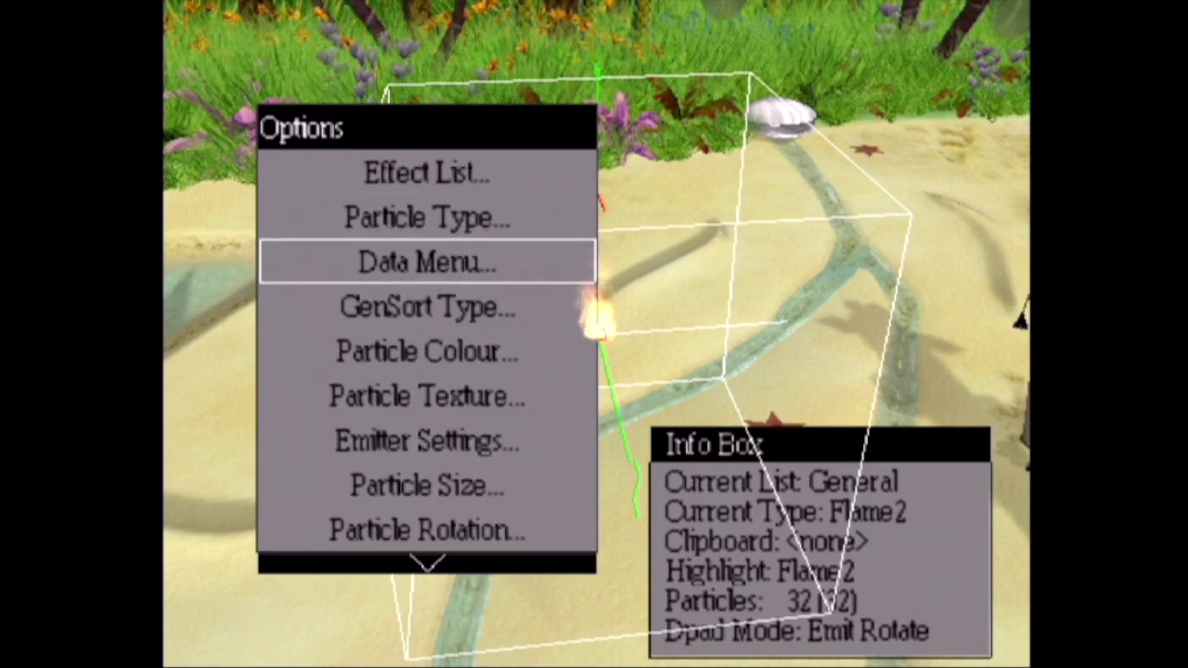
key("Return")
key("Escape")
key("Down")
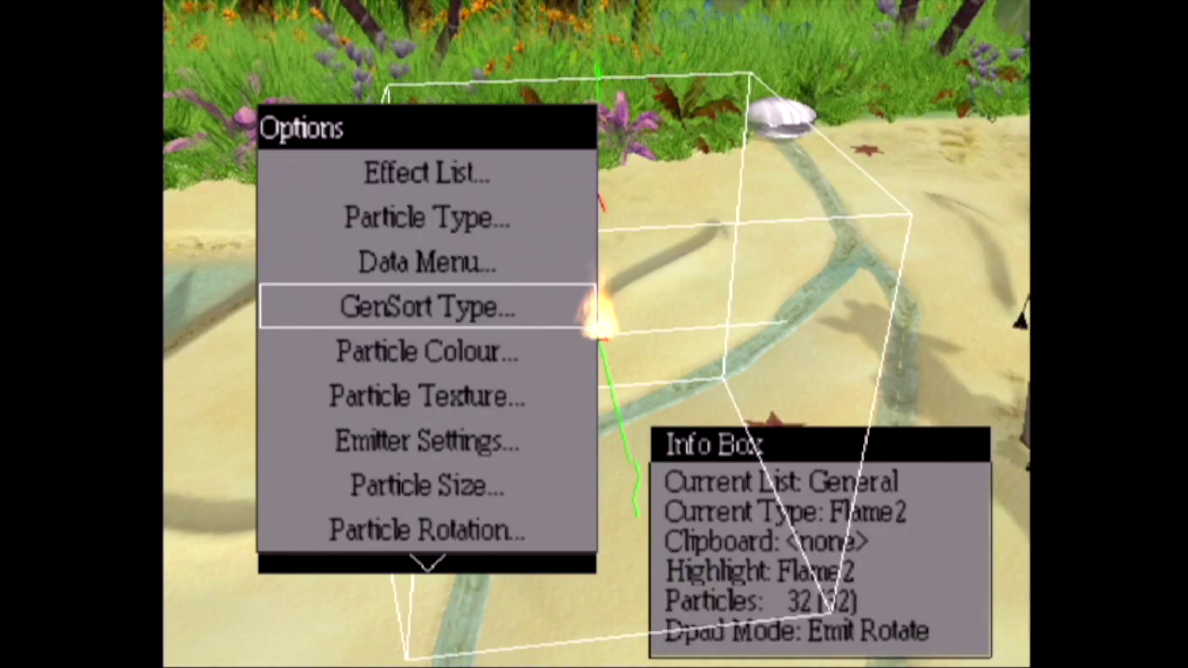
key("Down")
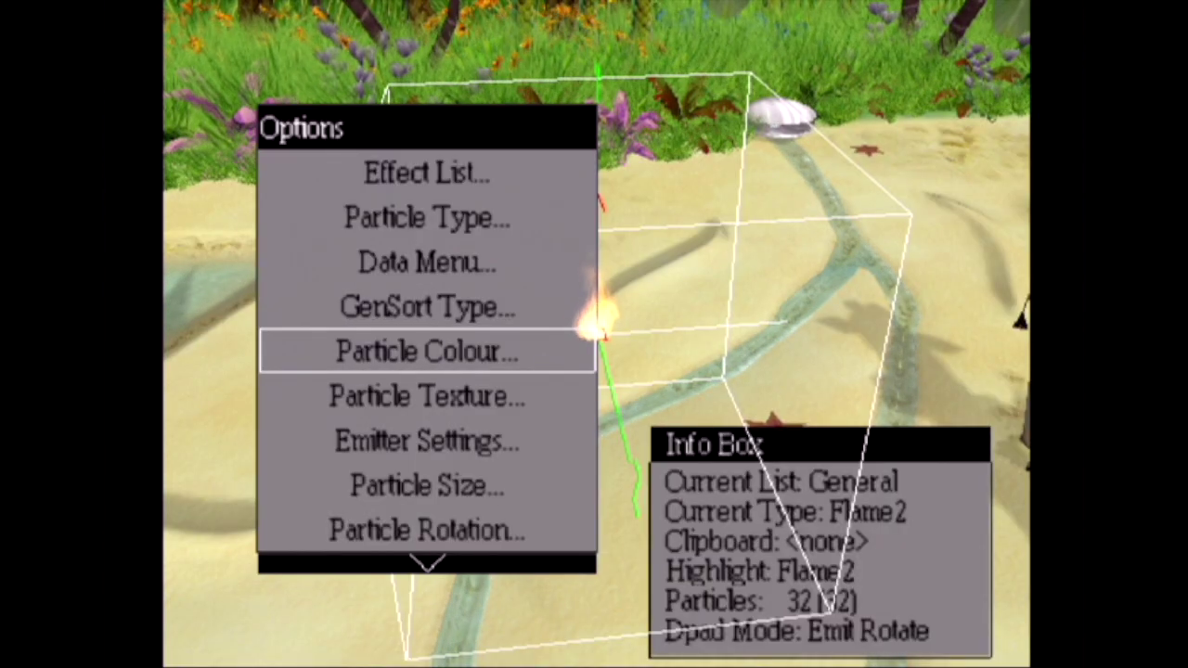
In Particle Colour, make the first gradient stop green and the next stop magenta
key("Return")
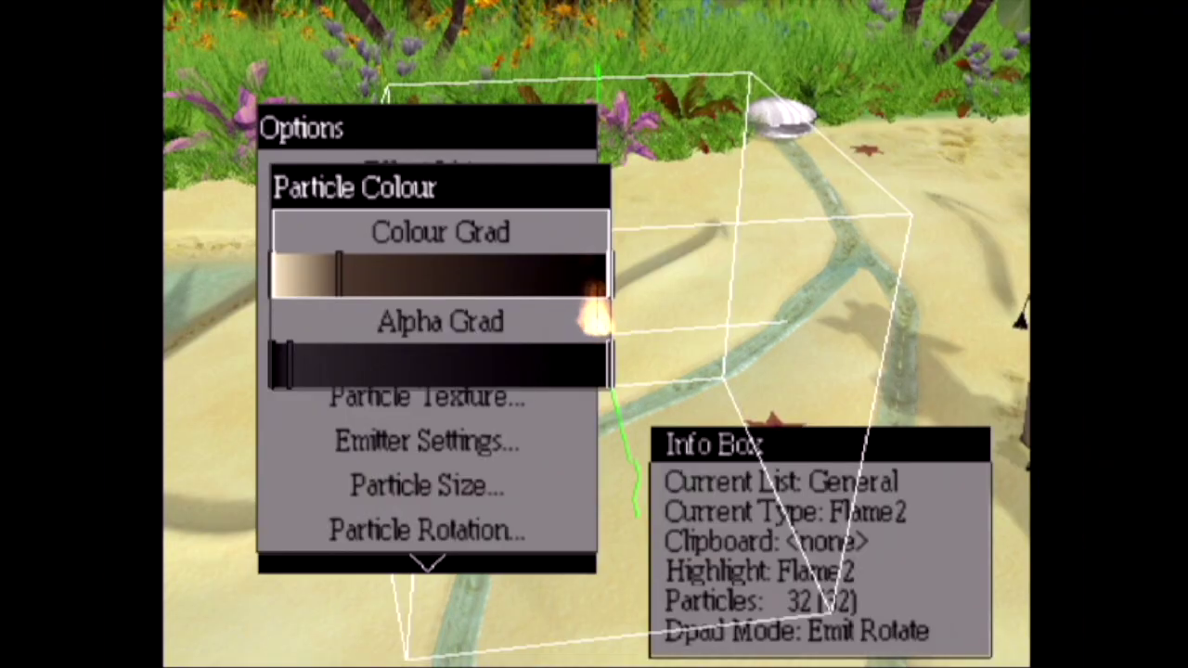
key("Return")
key("Right")
key("Right")
key("Right")
key("Right")
key("Left")
key("Left")
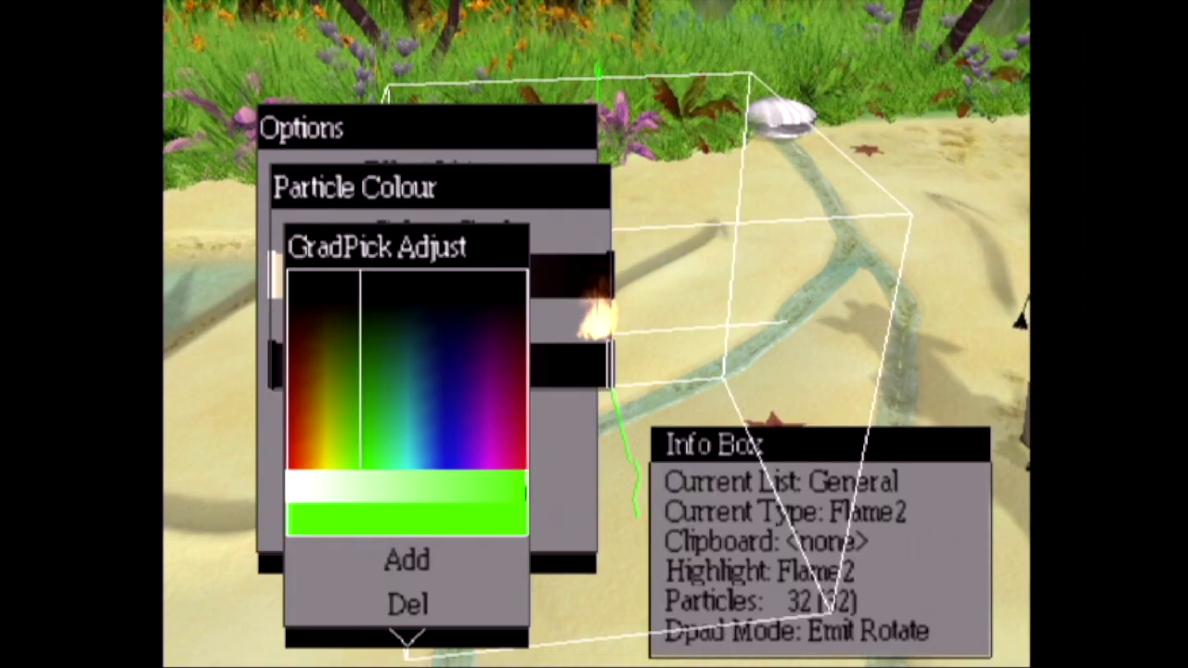
key("Escape")
key("Return")
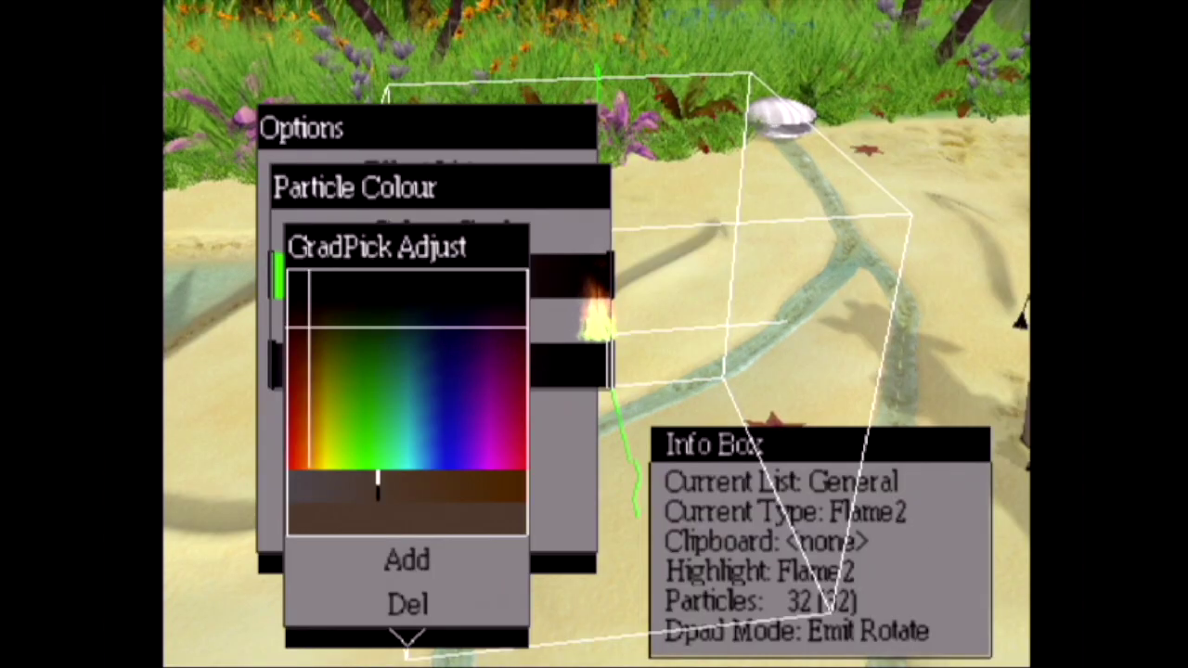
key("Up")
key("Up")
key("Up")
key("Up")
key("Right")
key("Right")
key("Right")
key("Right")
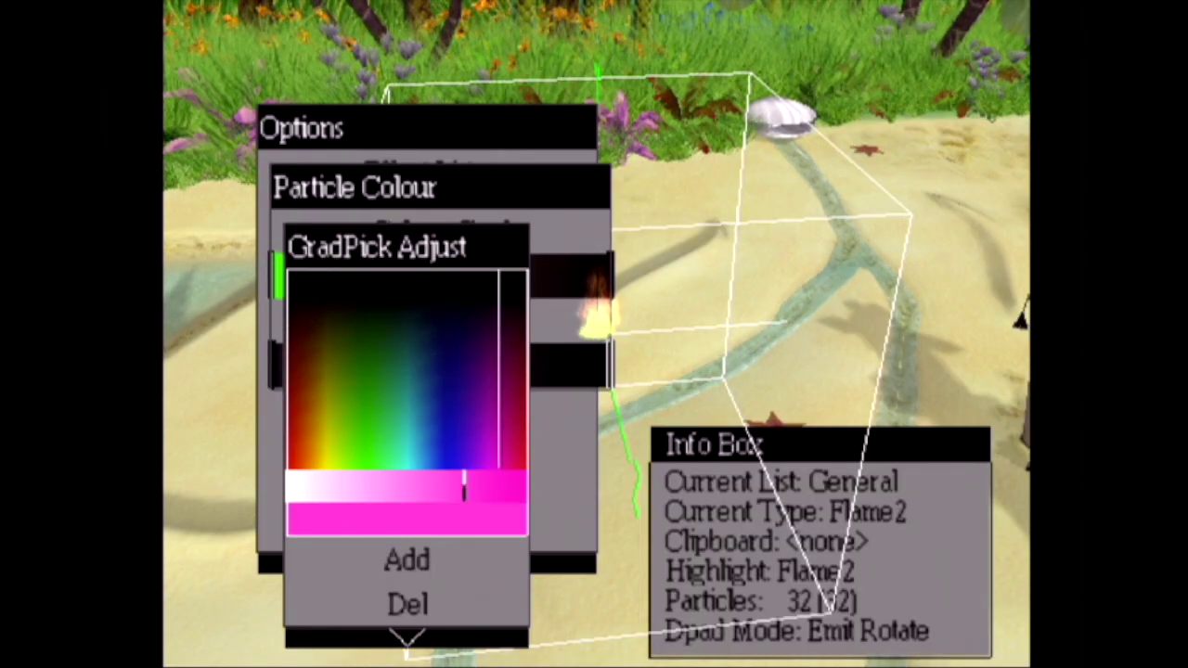
key("Escape")
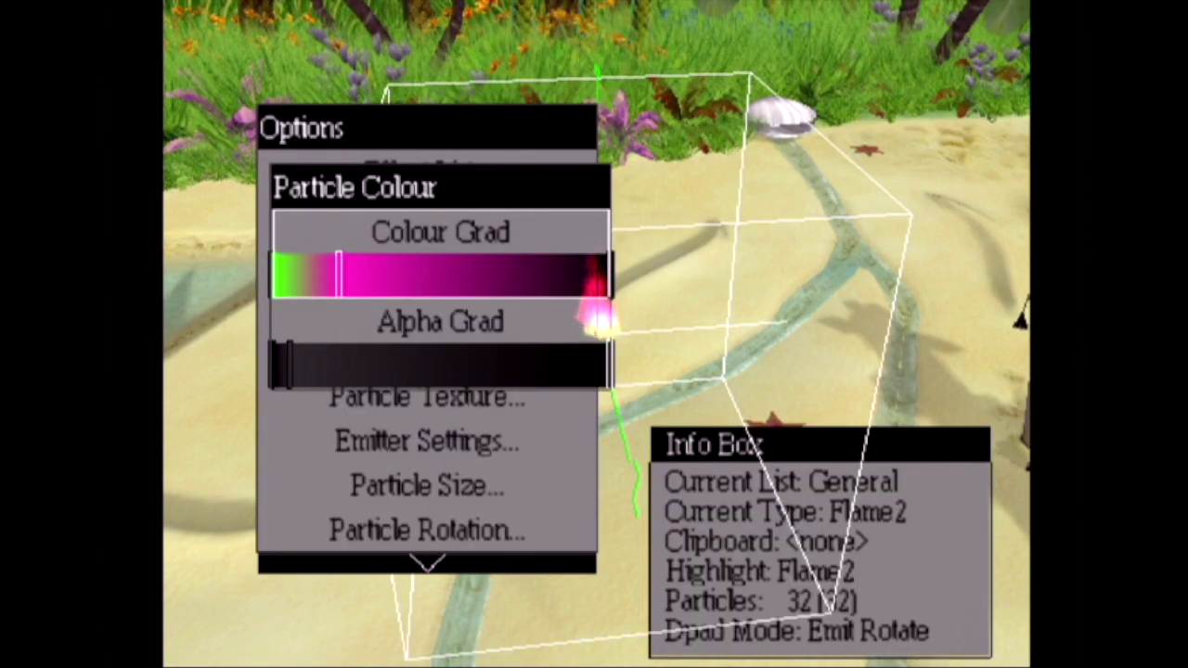
Add a yellow colour stop partway along the gradient and close the colour settings
key("Left")
key("Left")
key("Left")
key("Left")
key("Left")
key("Return")
key("Down")
key("Return")
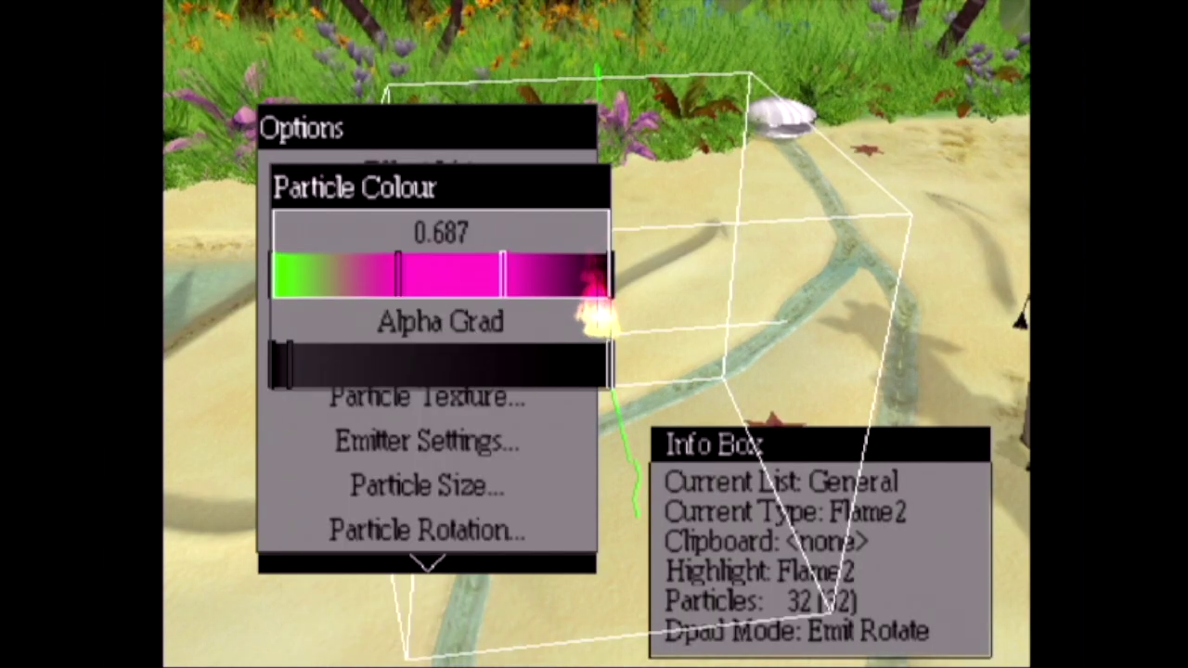
key("Return")
key("Left")
key("Left")
key("Left")
key("Left")
key("Left")
key("Left")
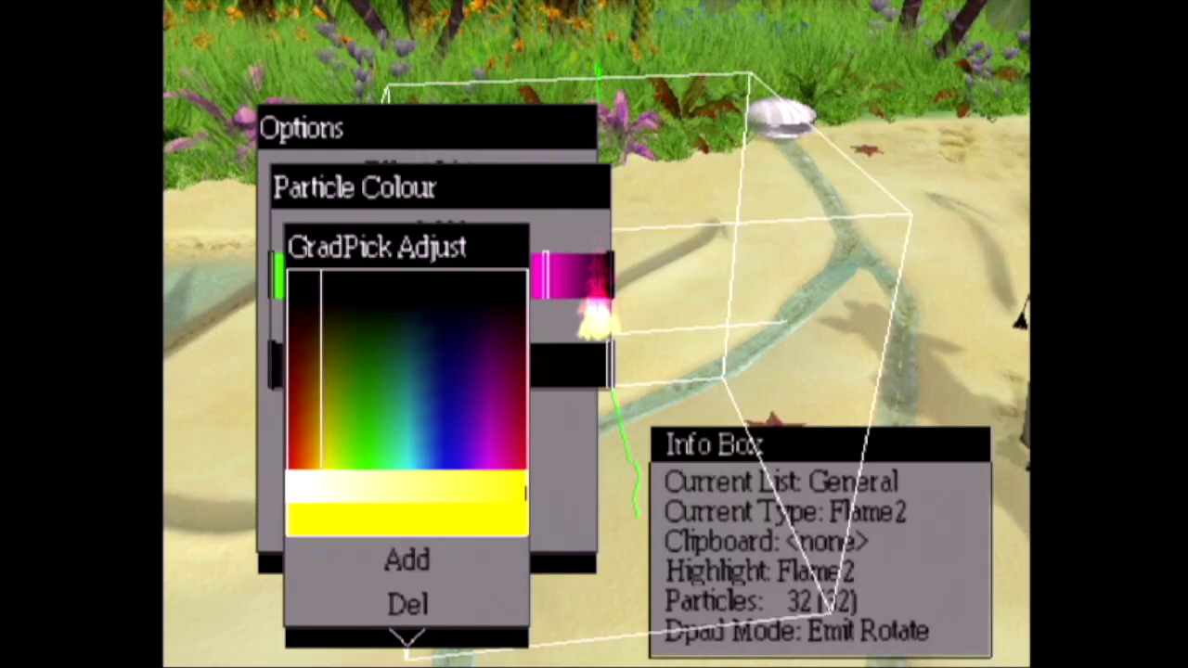
key("Escape")
key("Escape")
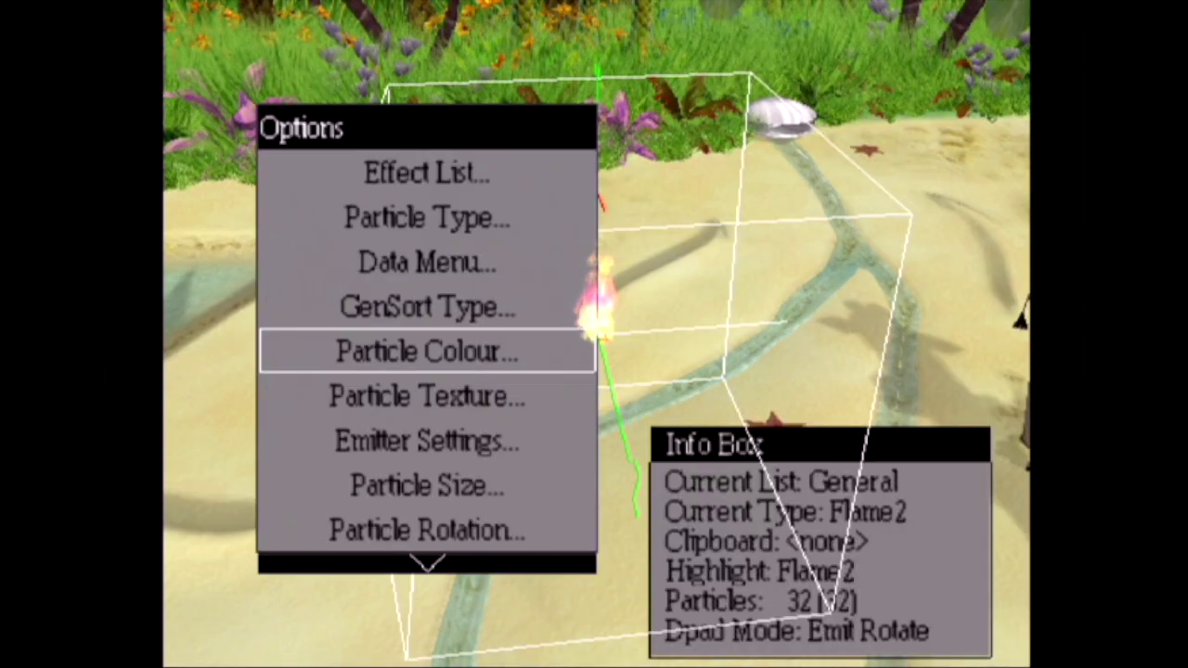
key("Escape")
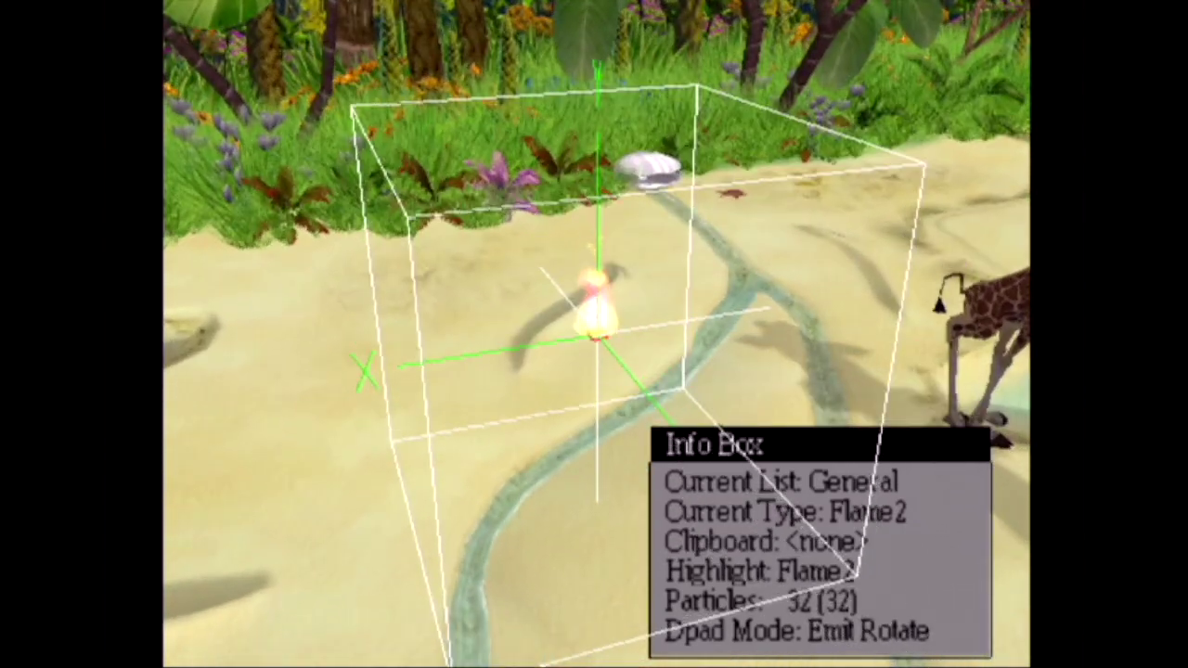
Raise the alpha gradient point to 0.585 and return to viewing the flame
key("Return")
key("Return")
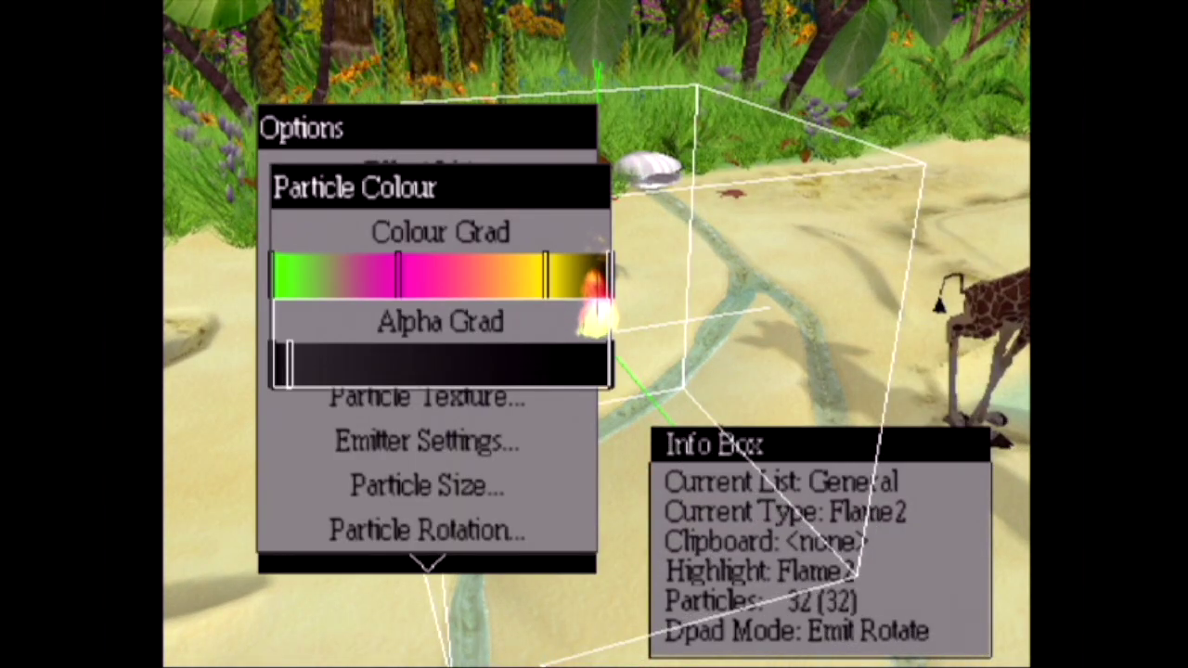
key("Return")
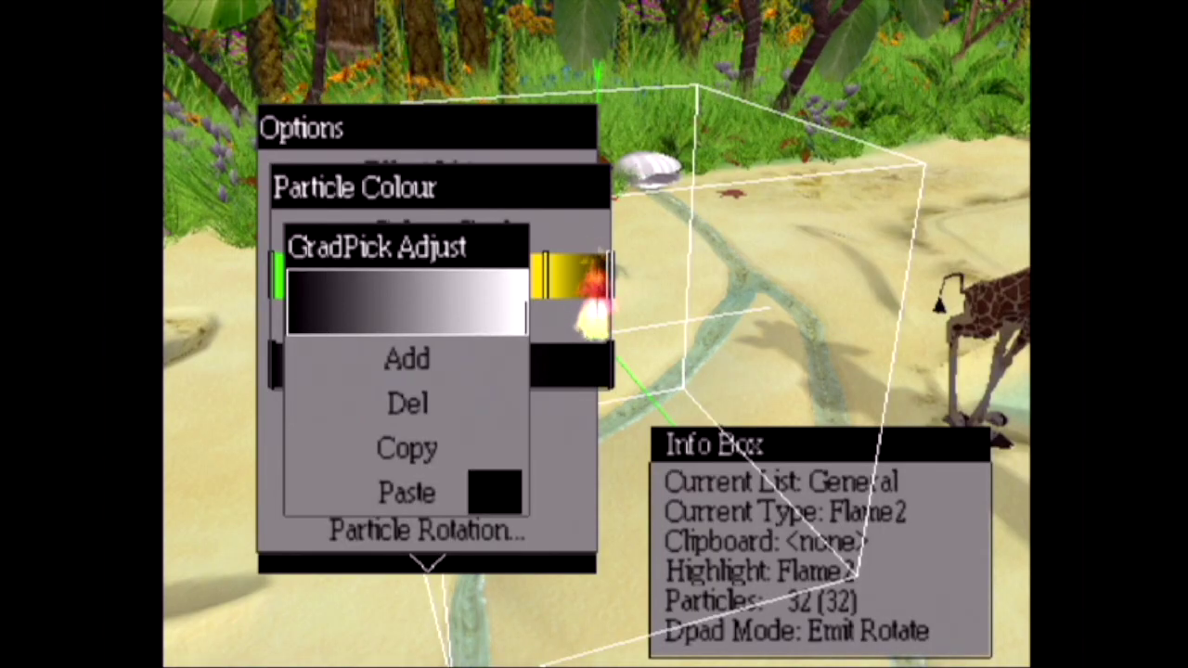
key("Escape")
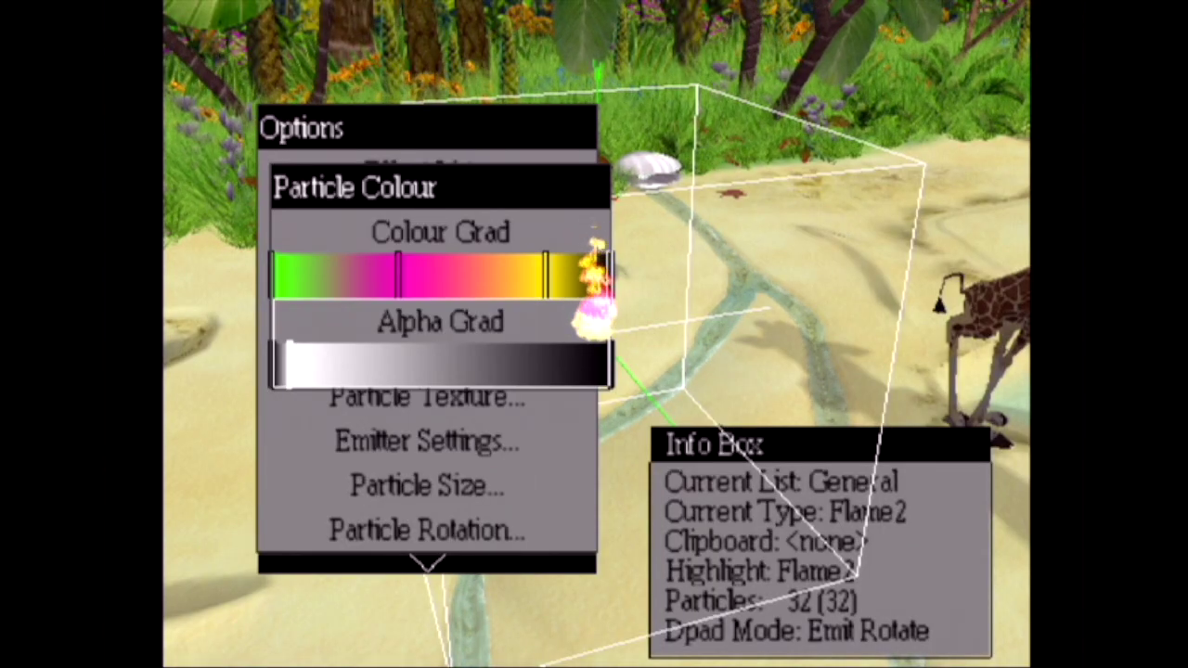
key("Return")
key("Escape")
key("Right")
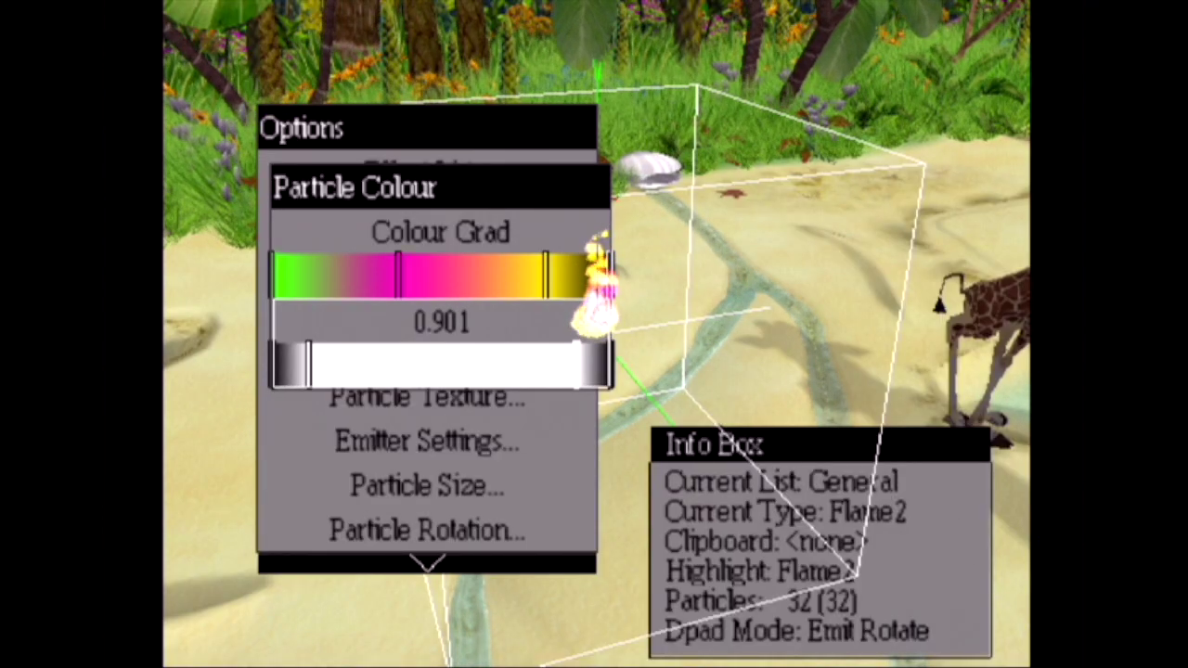
key("Escape")
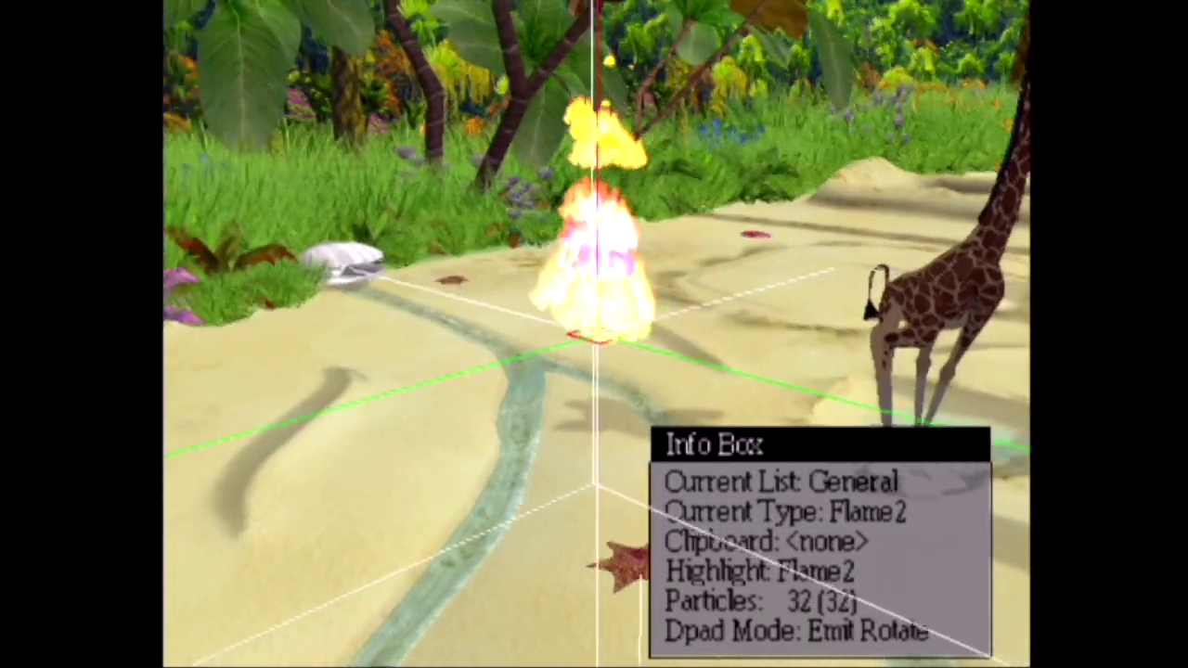
Set the Particle Texture blend to Subtractive, then change it to Modulative
key("Return")
key("Down")
key("Return")
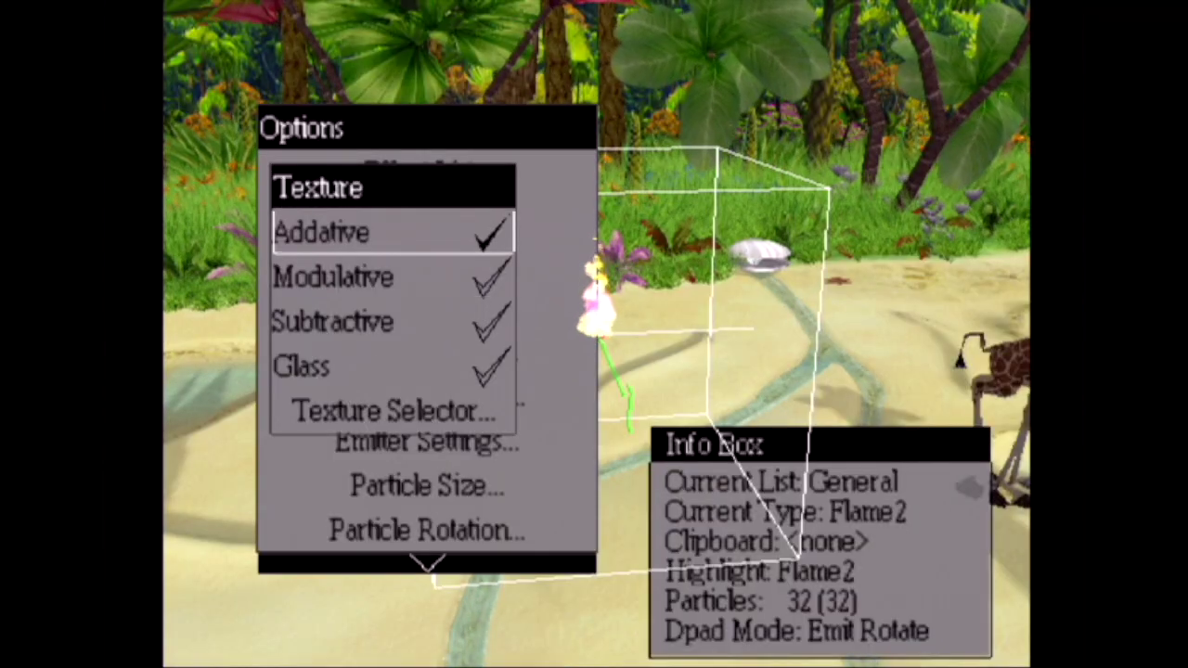
key("Down")
key("Return")
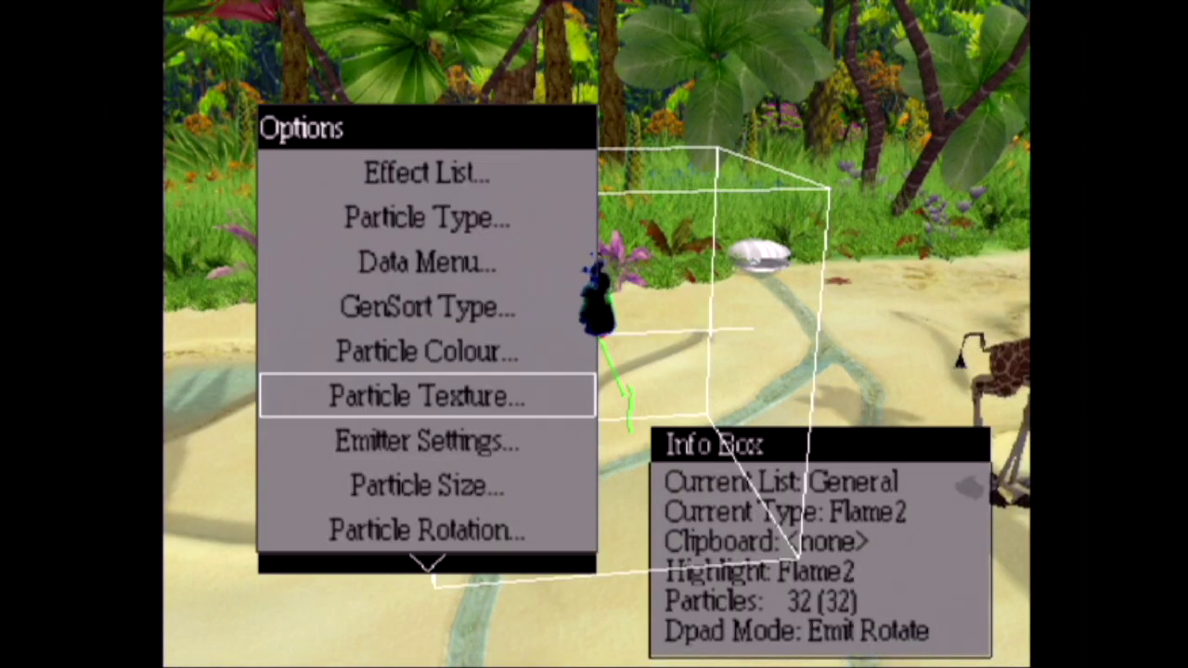
key("Escape")
key("Return")
key("Return")
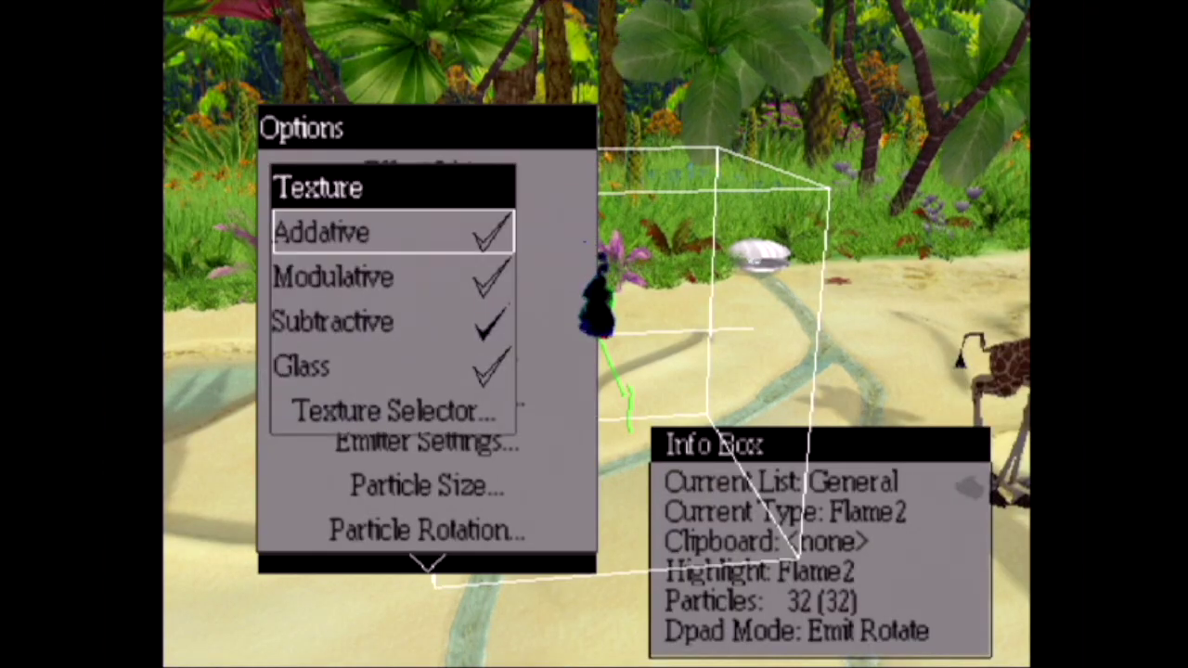
key("Return")
key("Escape")
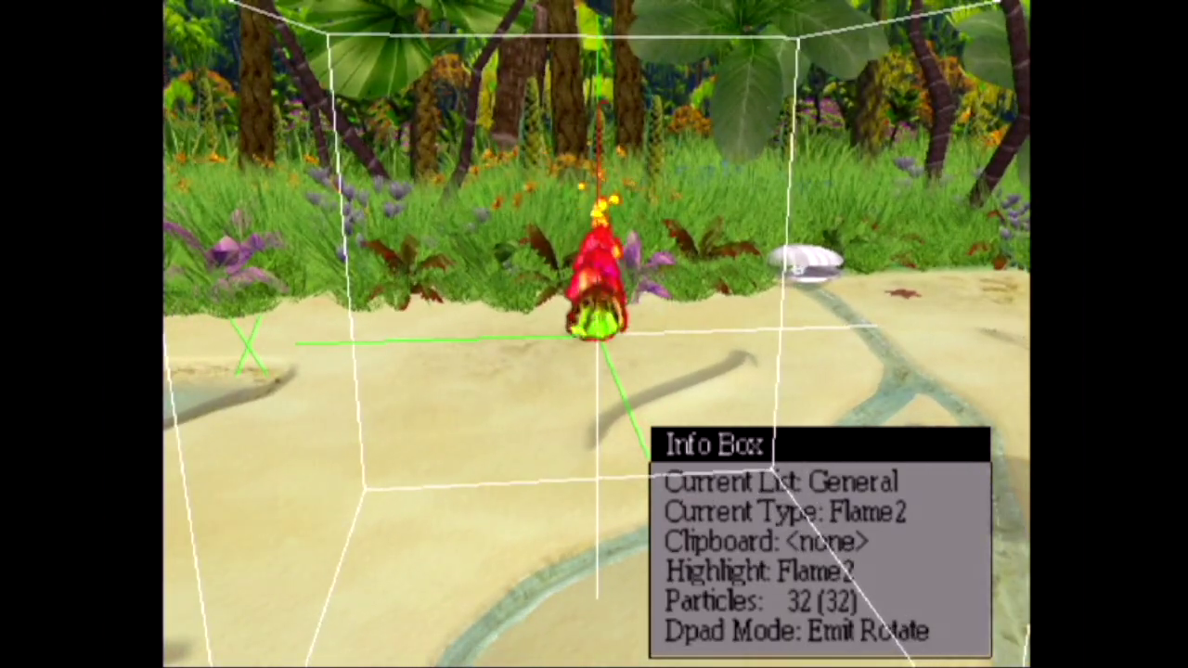
In Particle Colour, add a green point to the colour gradient
key("Return")
key("Up")
key("Return")
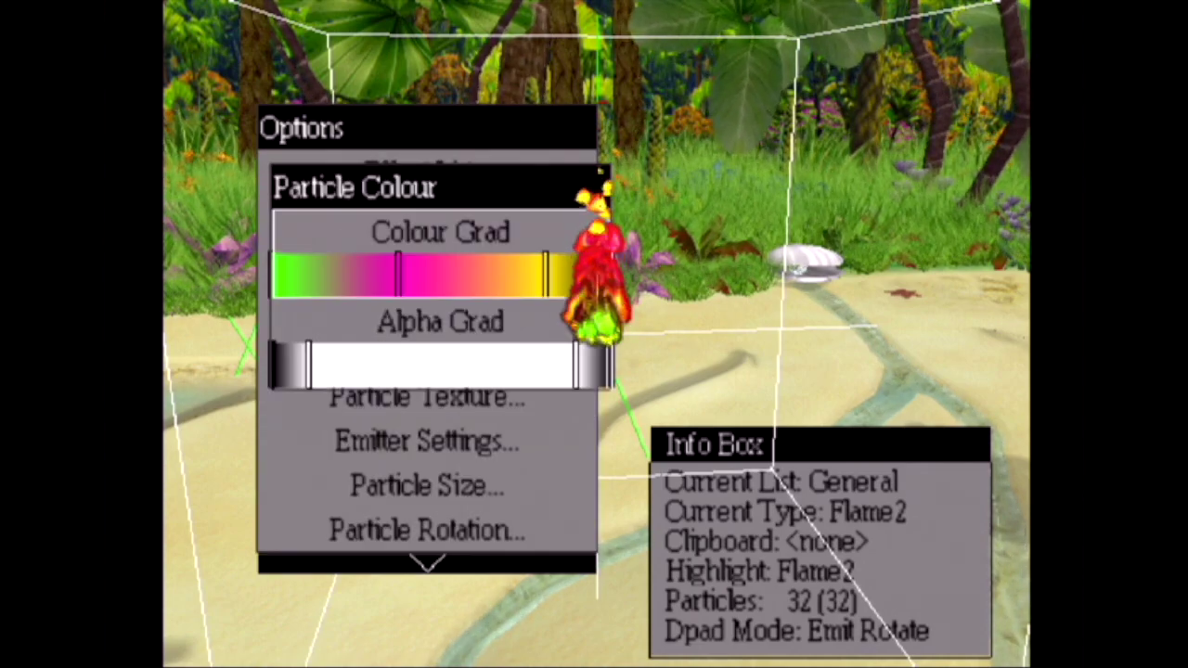
key("Return")
key("Left")
key("Left")
key("Left")
key("Left")
key("Left")
key("Left")
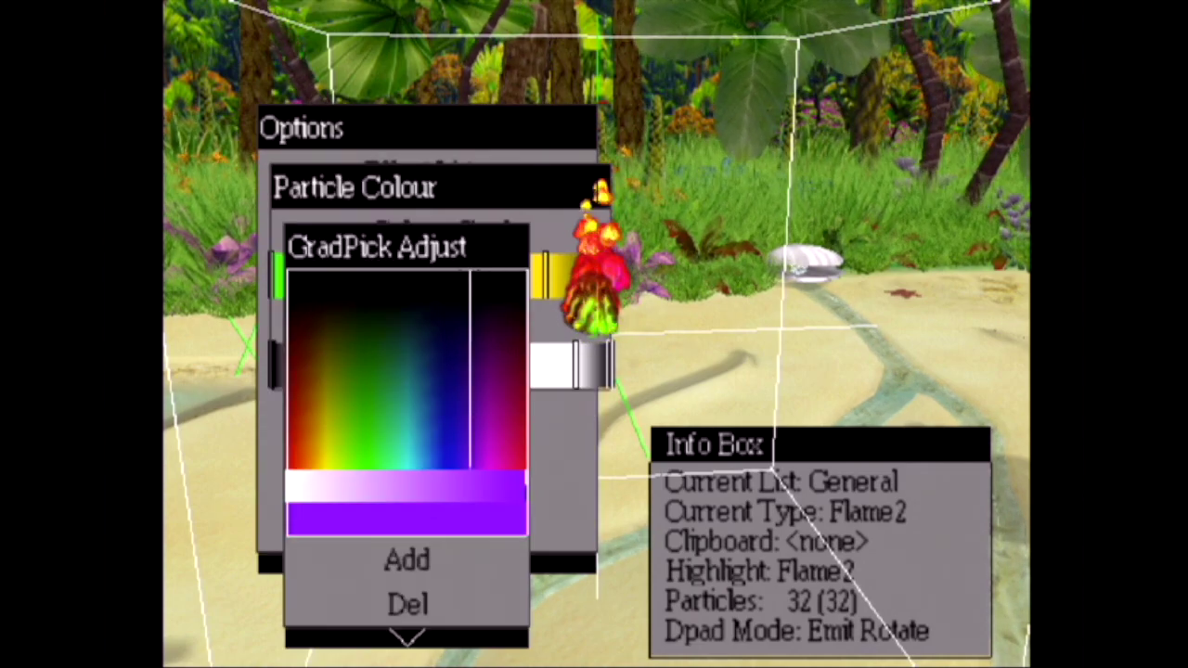
key("Down")
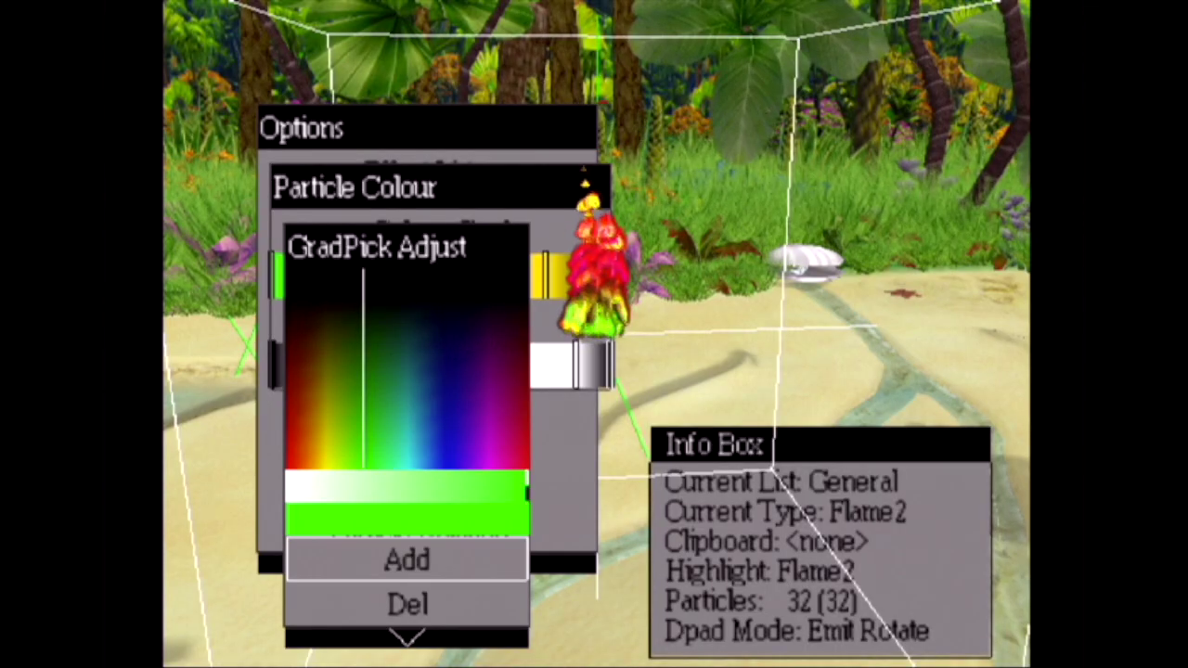
key("Return")
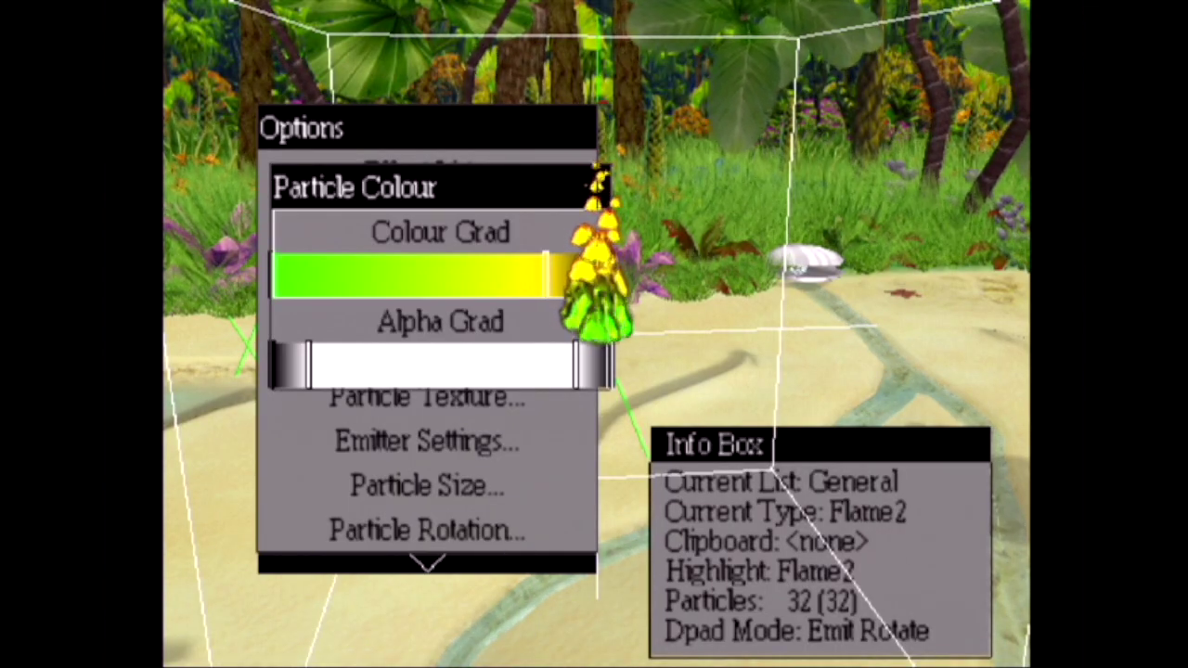
Darken the yellow gradient point to olive yellow and brighten the green point
key("Return")
key("Up")
key("Up")
key("Up")
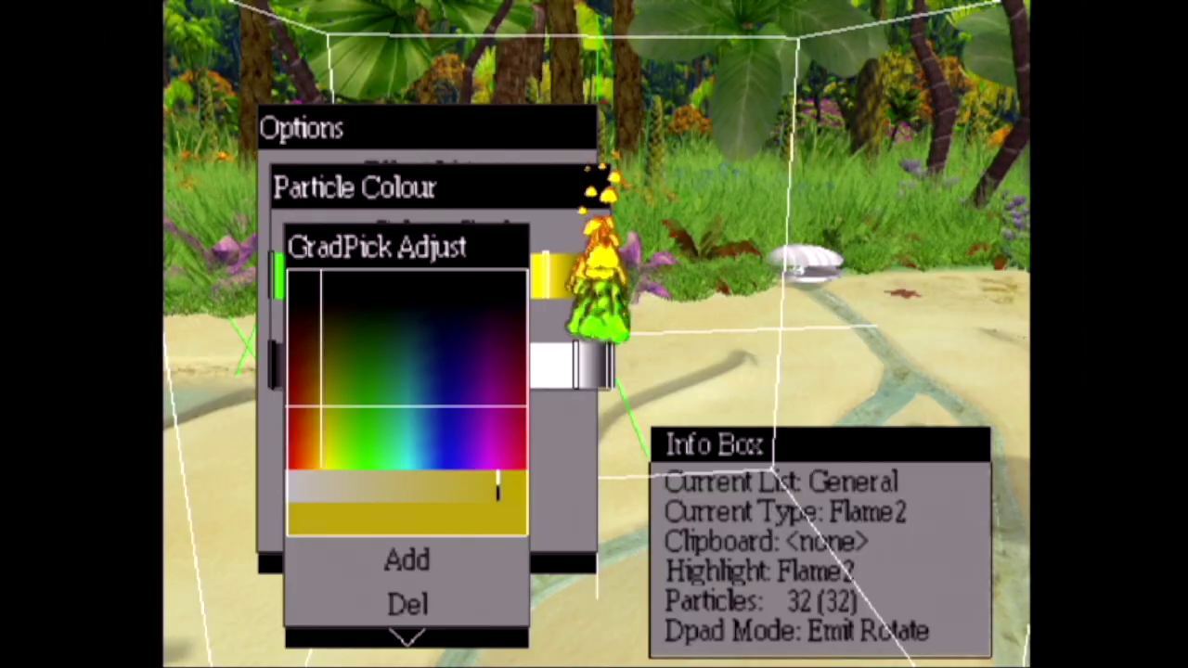
key("Return")
key("Return")
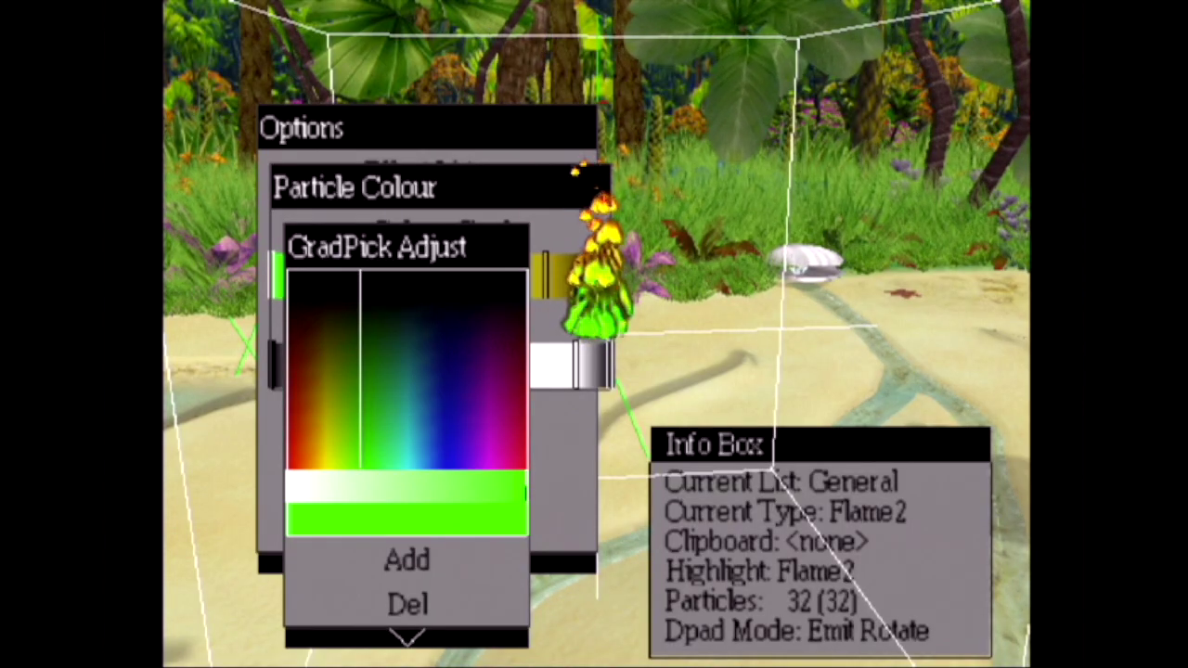
key("Down")
key("Return")
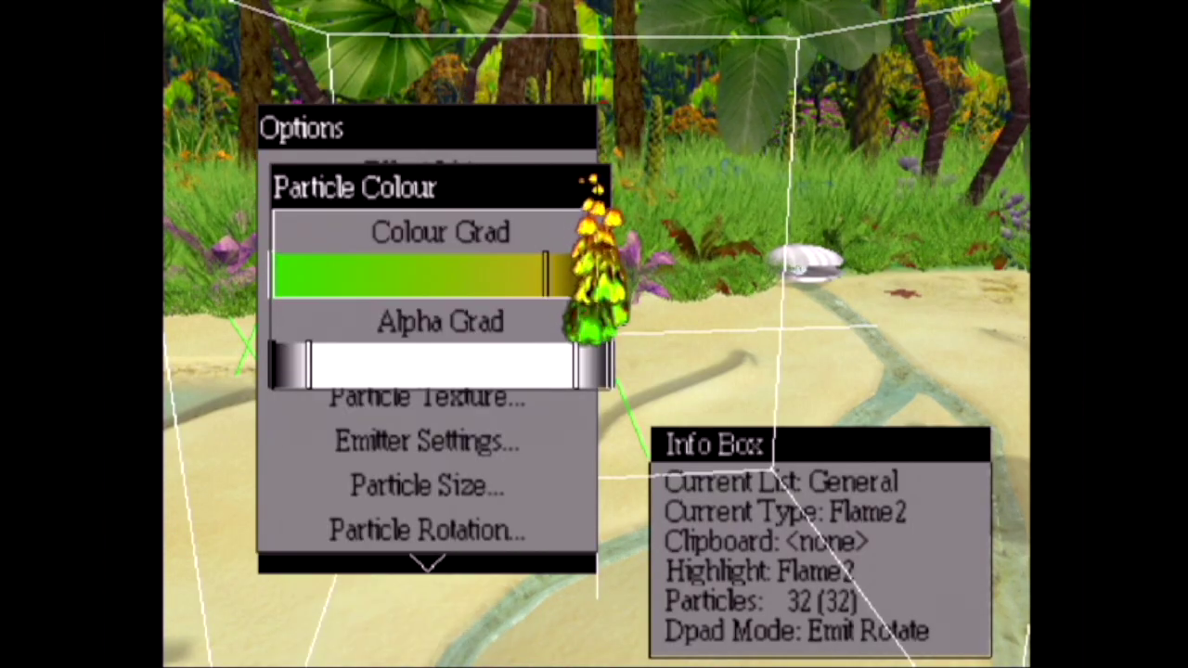
key("Escape")
key("Down")
key("Return")
Step through the Particle Texture options past Glass to the texture image choice
key("Down")
key("Down")
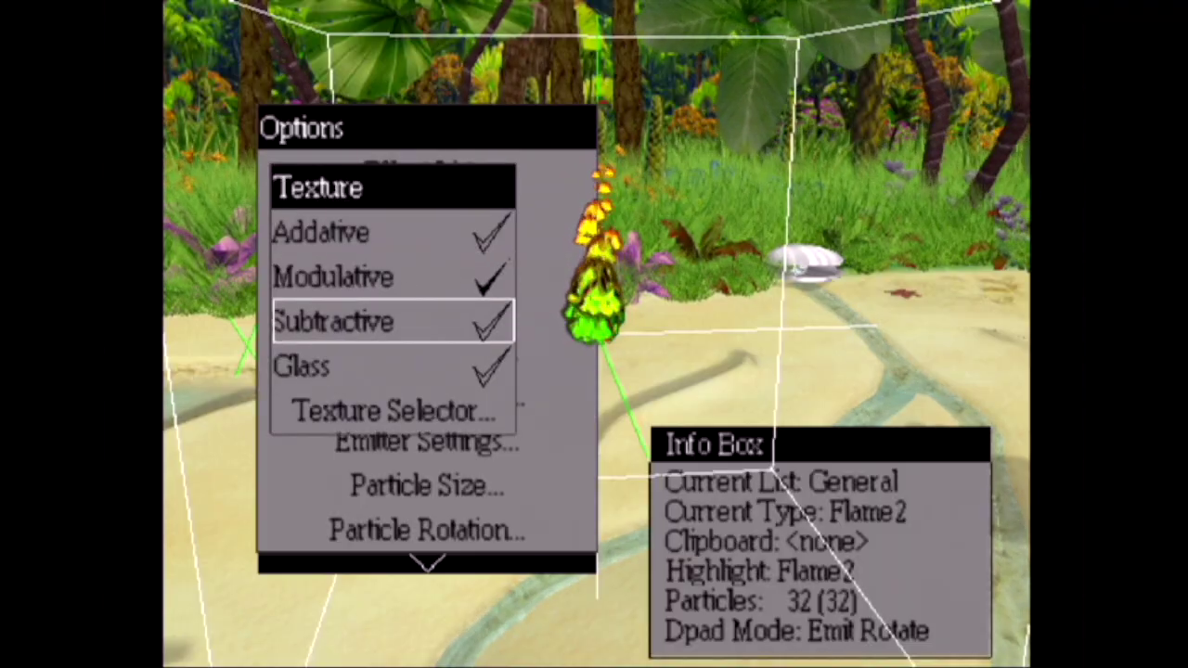
key("Down")
key("Down")
key("Up")
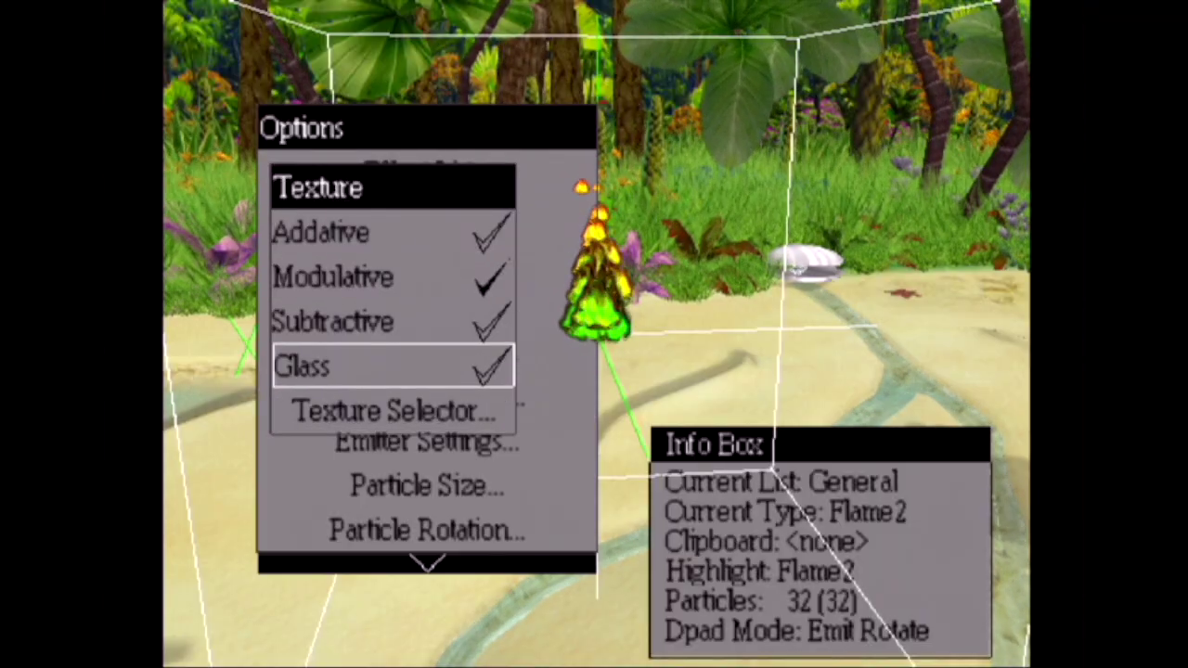
key("Down")
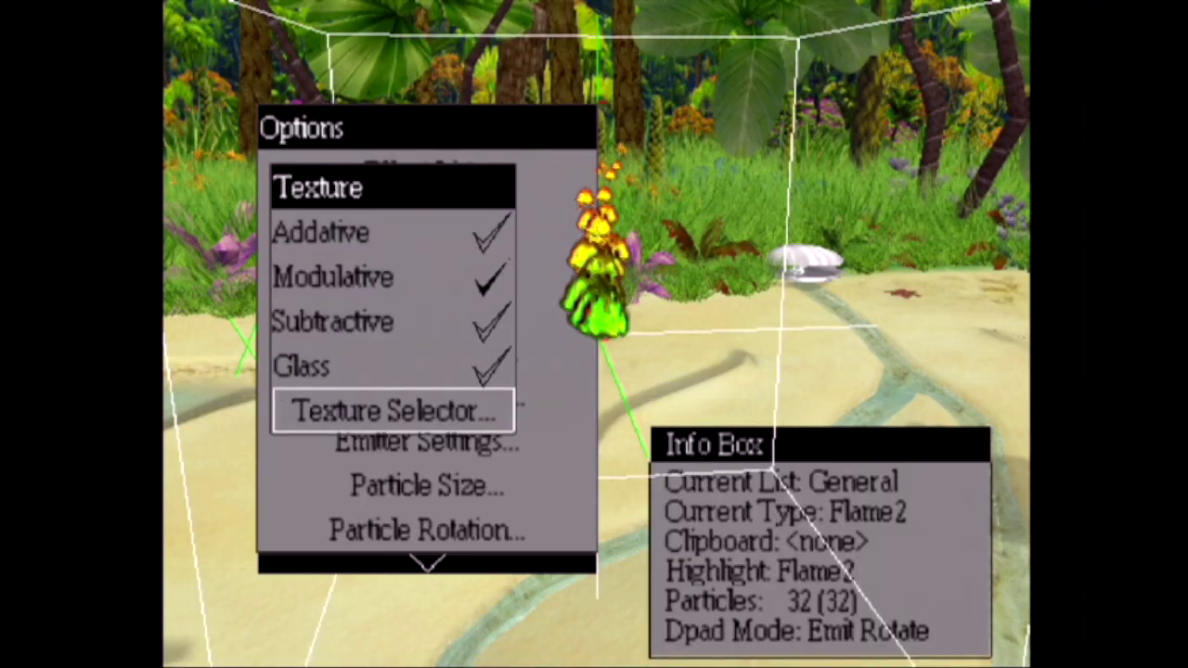
Pan the texture atlas to the leaf image and confirm it as the particle texture
key("Return")
scroll(405, 404, "up", 5)
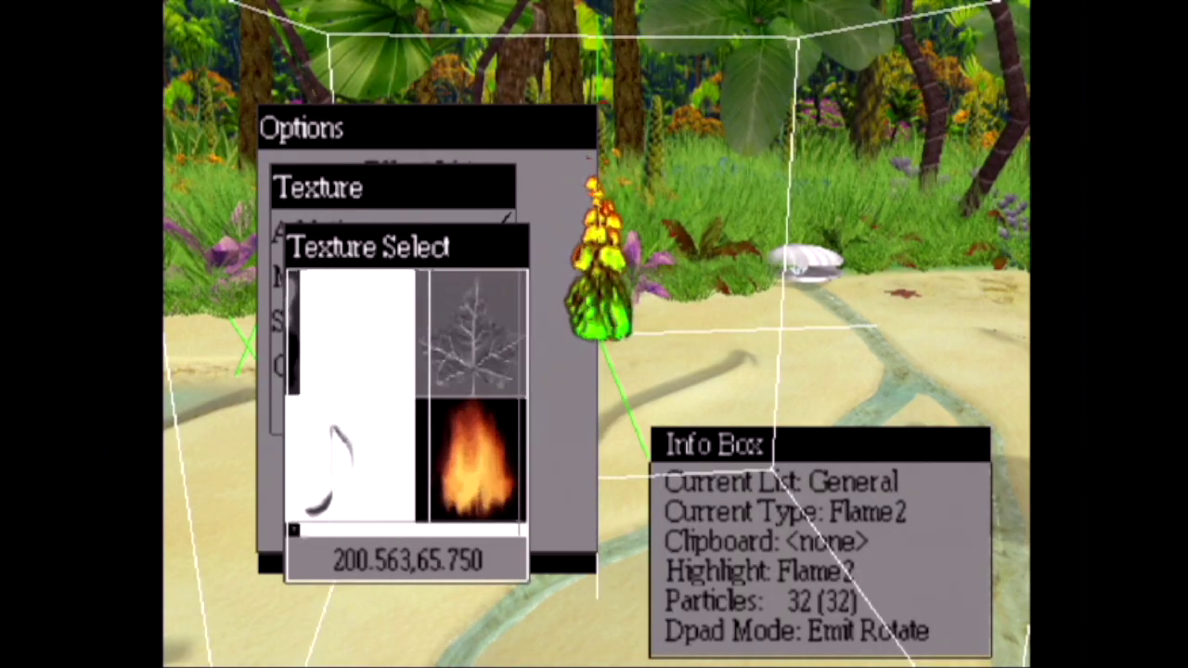
scroll(406, 404, "down", 3)
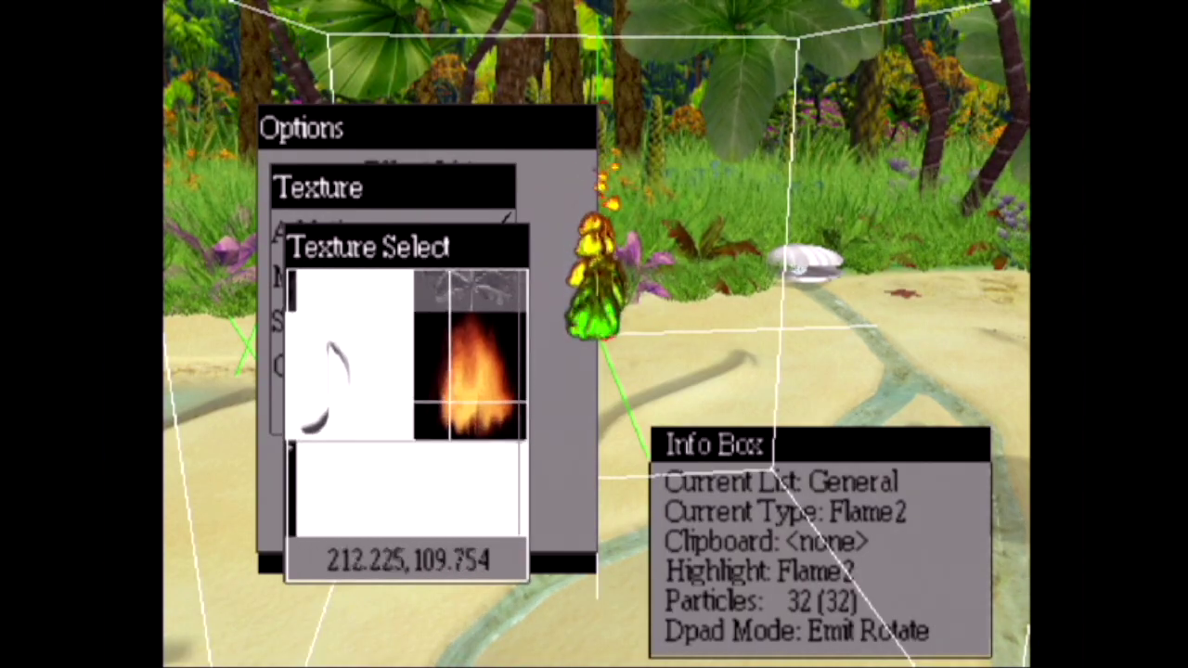
scroll(405, 403, "up", 5)
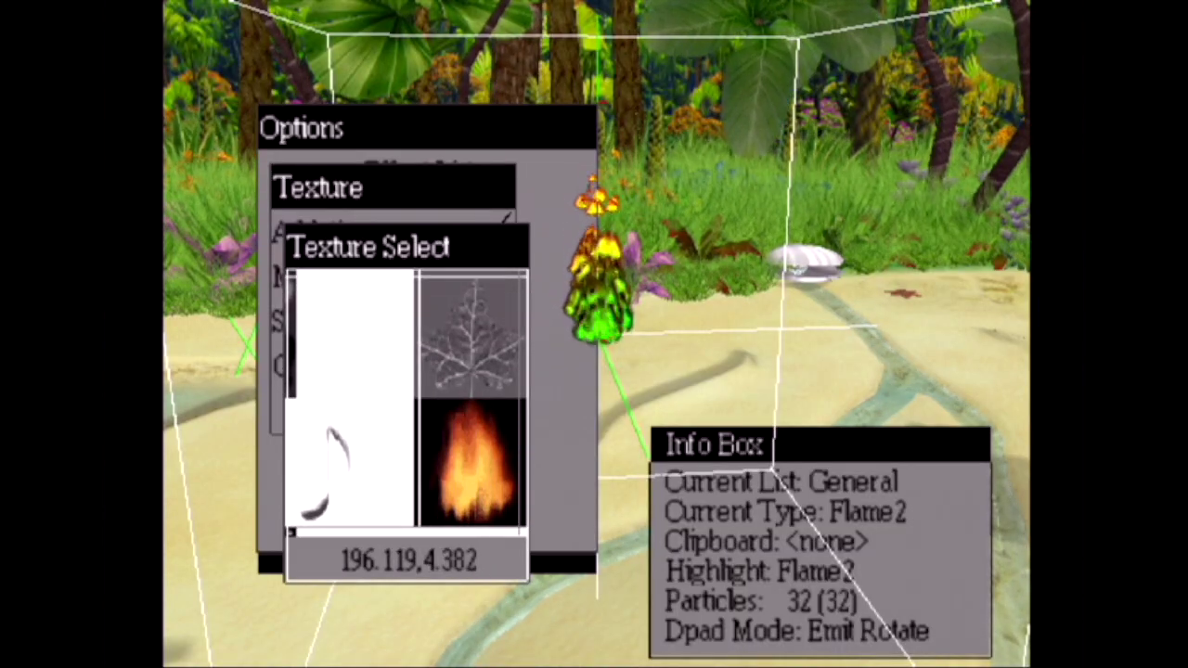
scroll(406, 404, "up", 1)
scroll(405, 404, "down", 4)
scroll(405, 404, "up", 3)
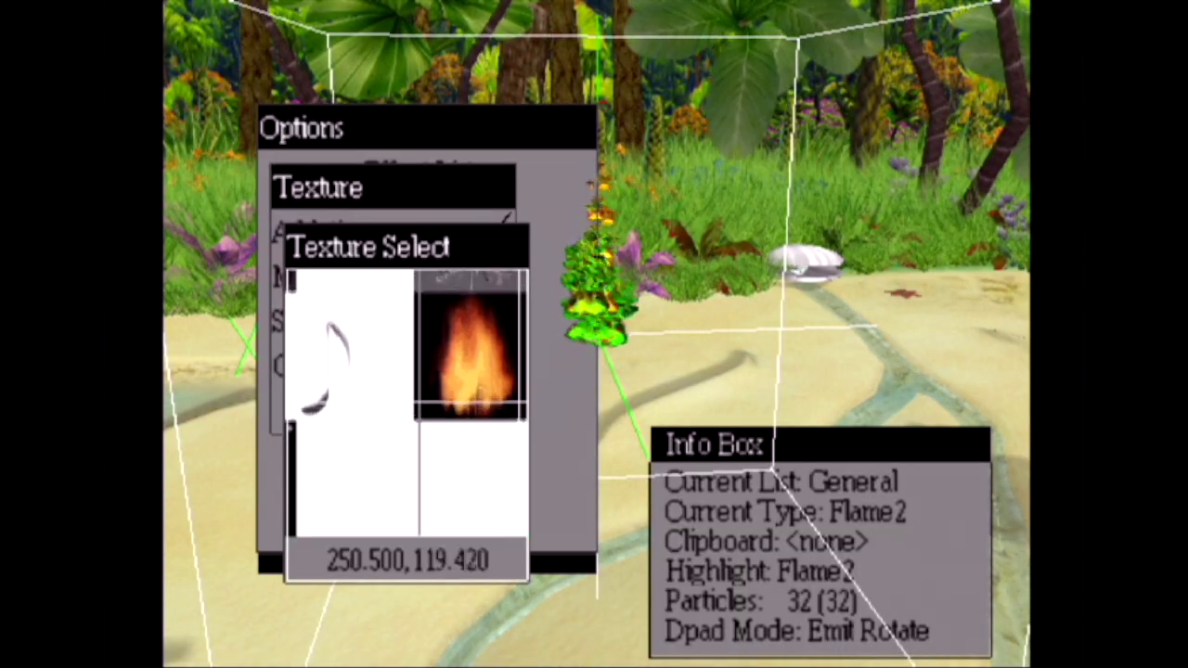
scroll(405, 404, "down", 1)
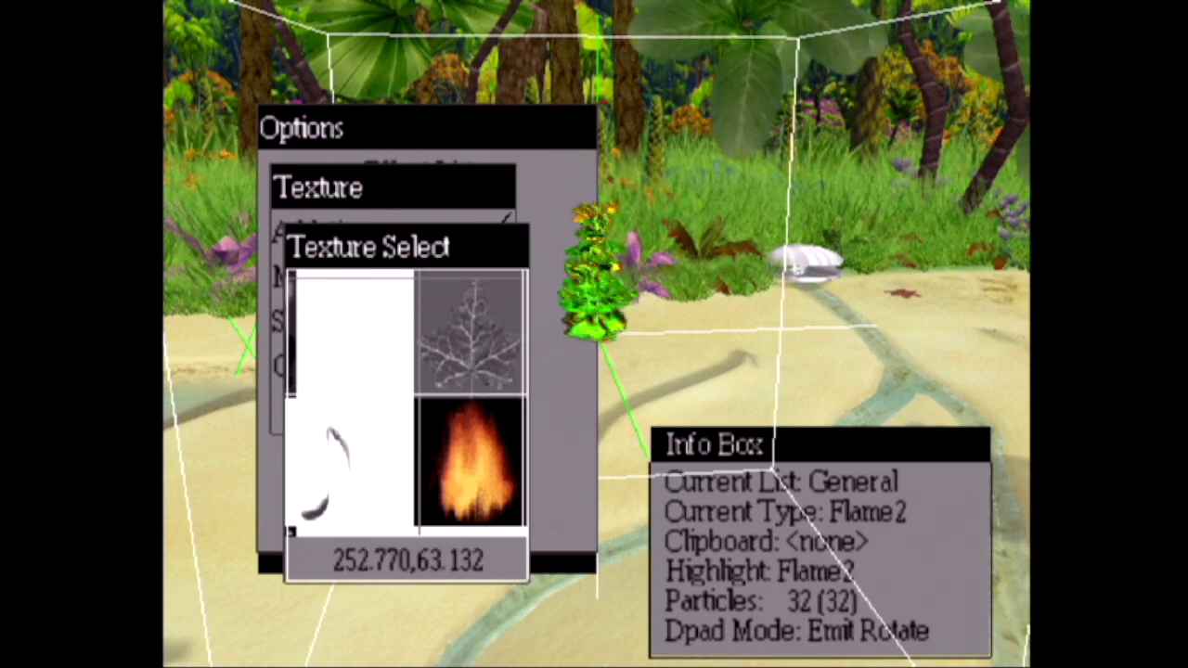
key("Return")
Close the Texture submenu and Options menu to show the green leafy emitter
key("Escape")
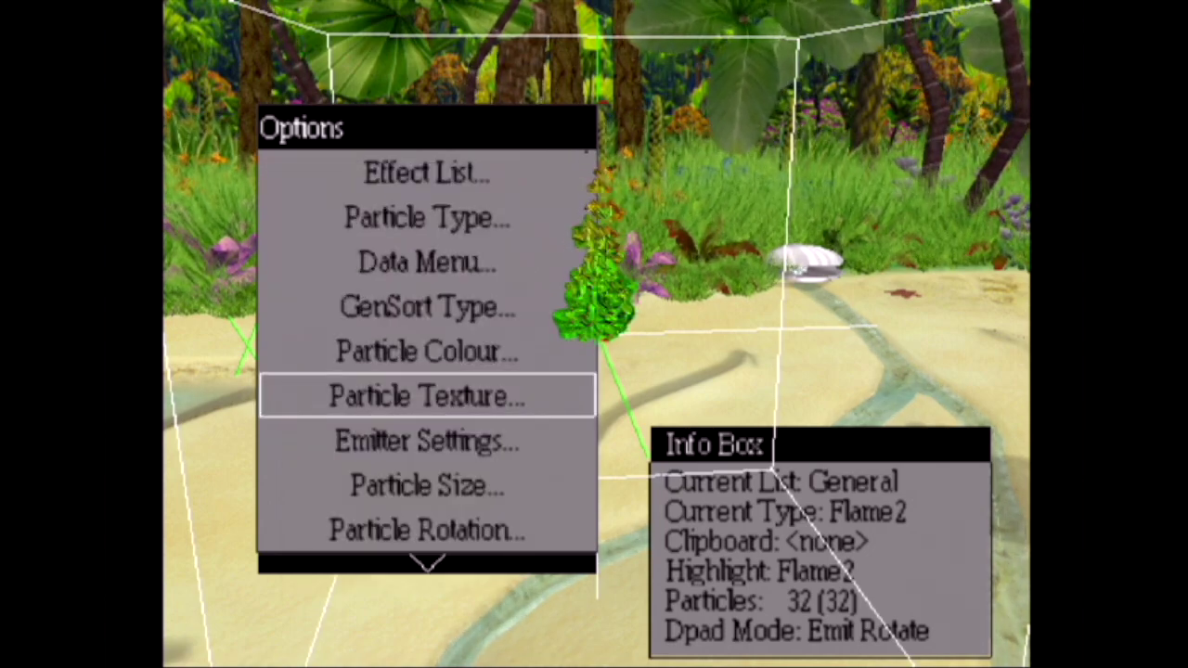
key("Escape")
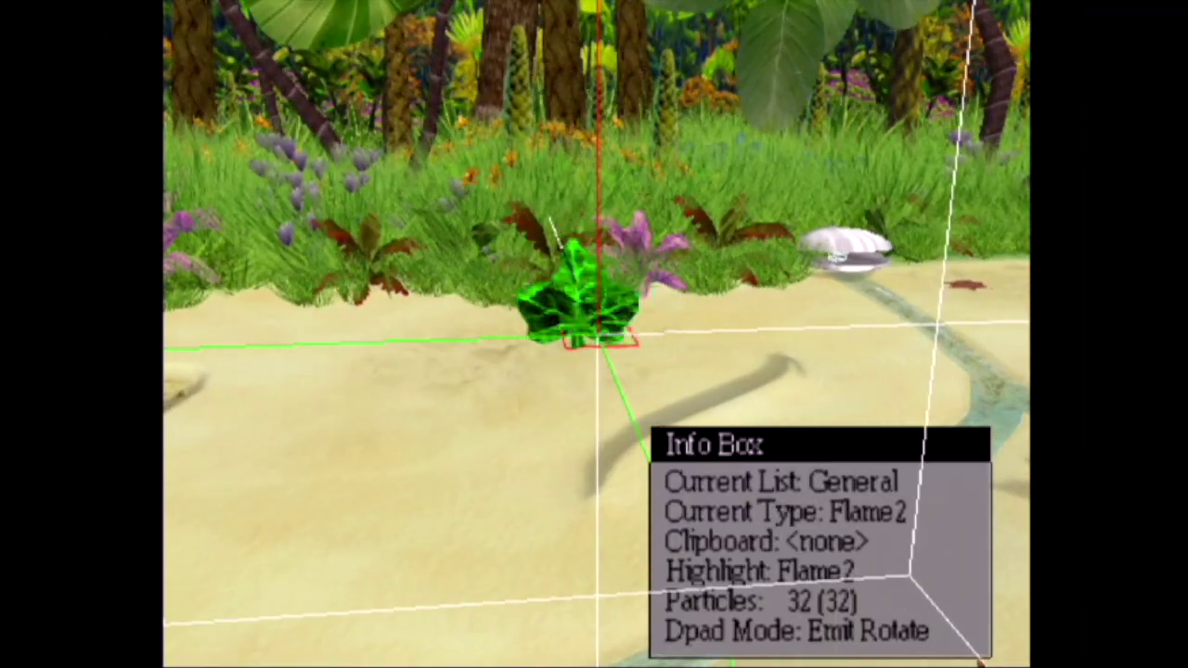